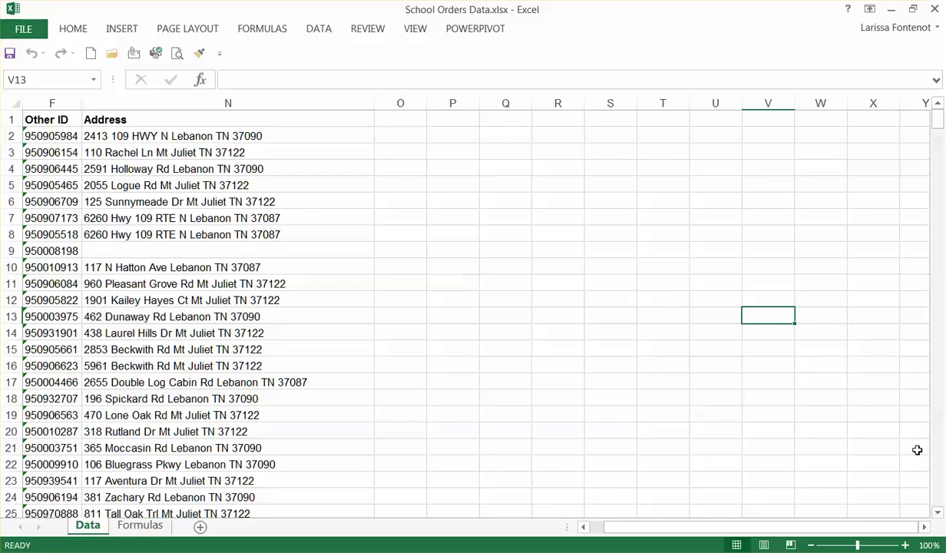
Read the first full address using the expanded formula bar, then collapse it again
left_click(198, 133)
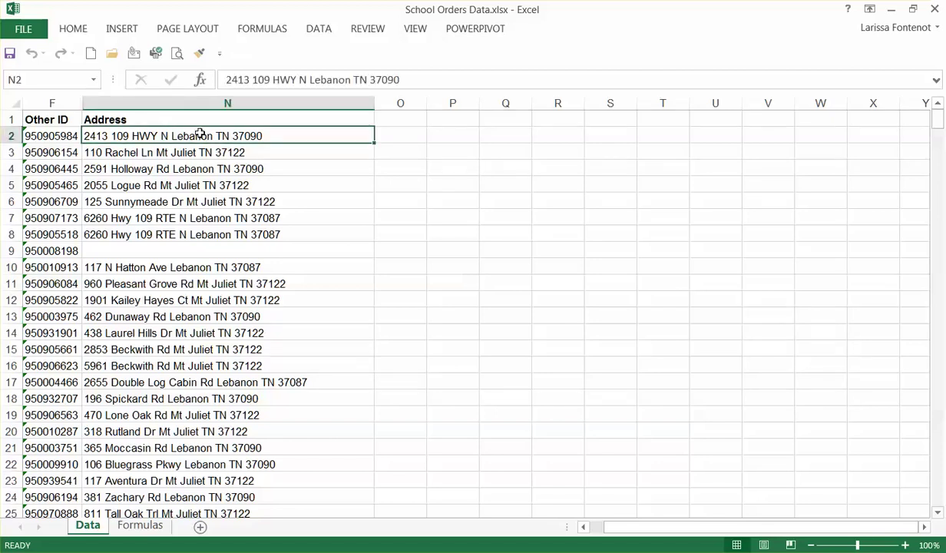
left_click(936, 82)
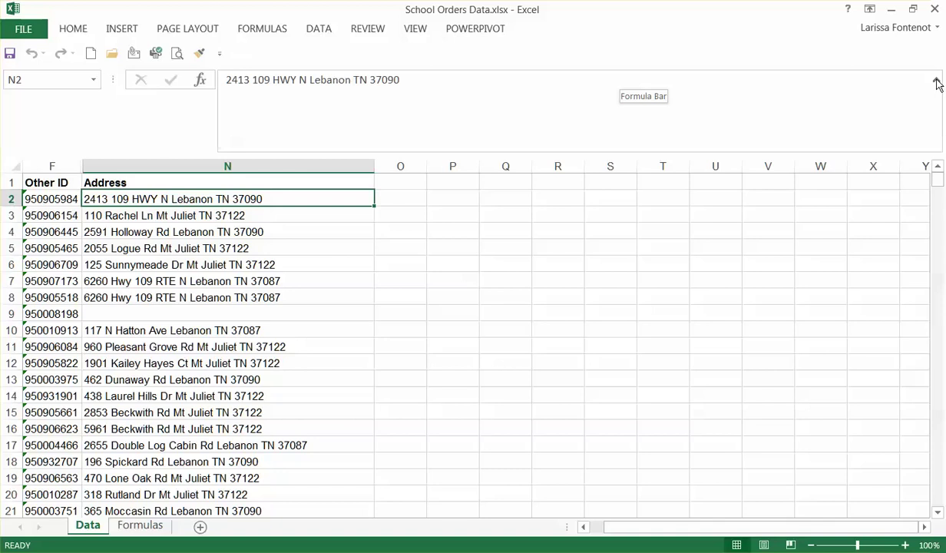
left_click(937, 82)
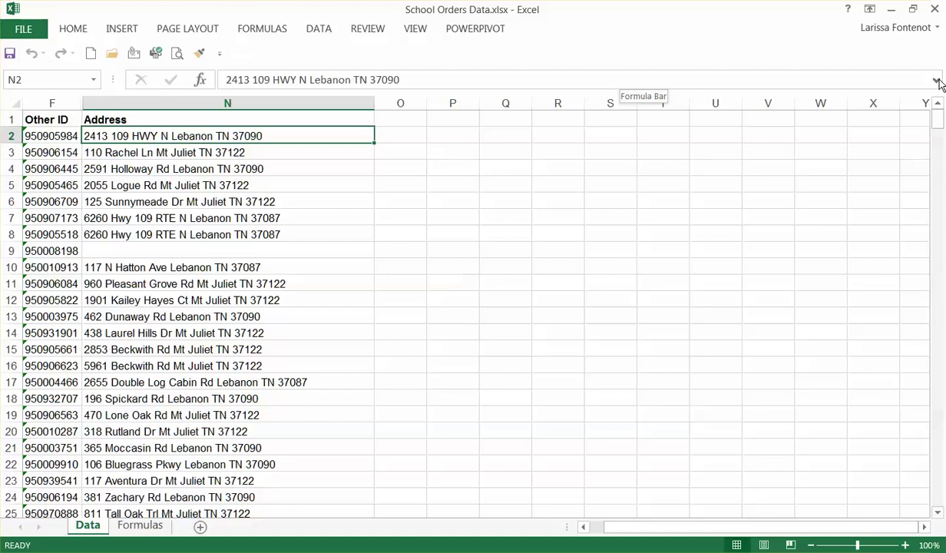
Copy the Data sheet, rename the copy 'Original', then return to the Data sheet
right_click(85, 530)
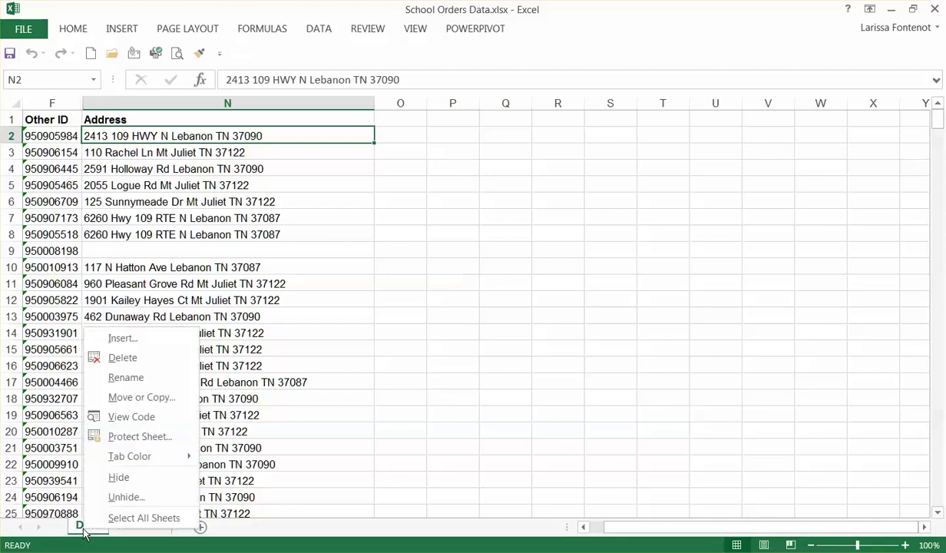
left_click(130, 397)
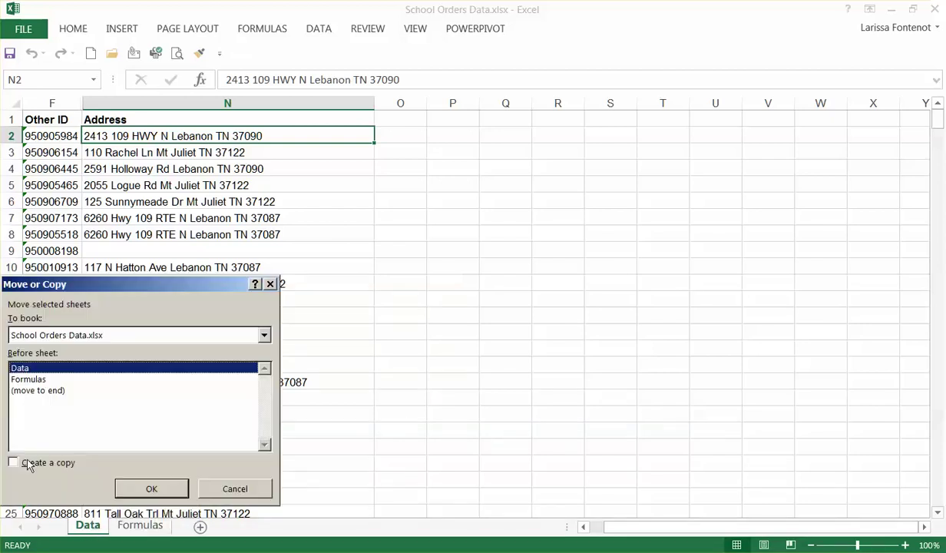
left_click(30, 463)
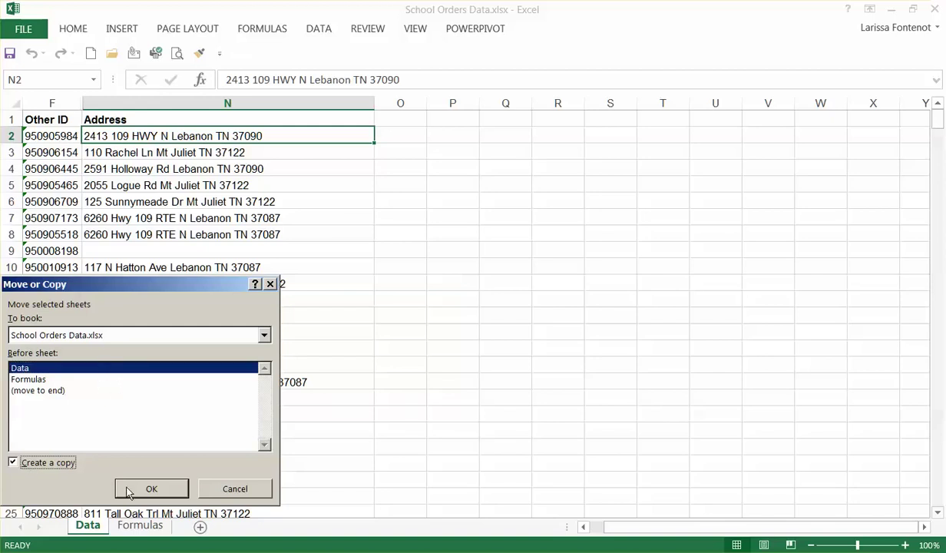
left_click(151, 489)
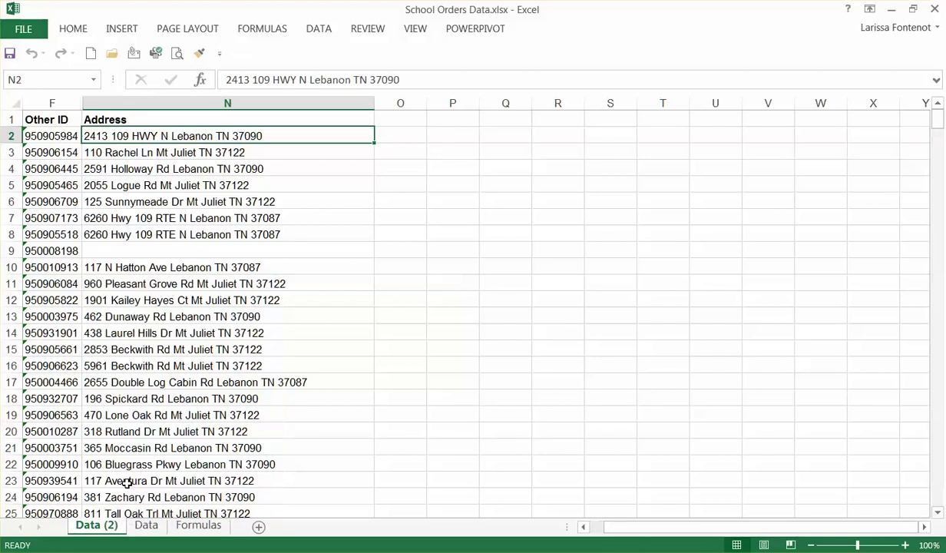
double_click(103, 525)
type("O")
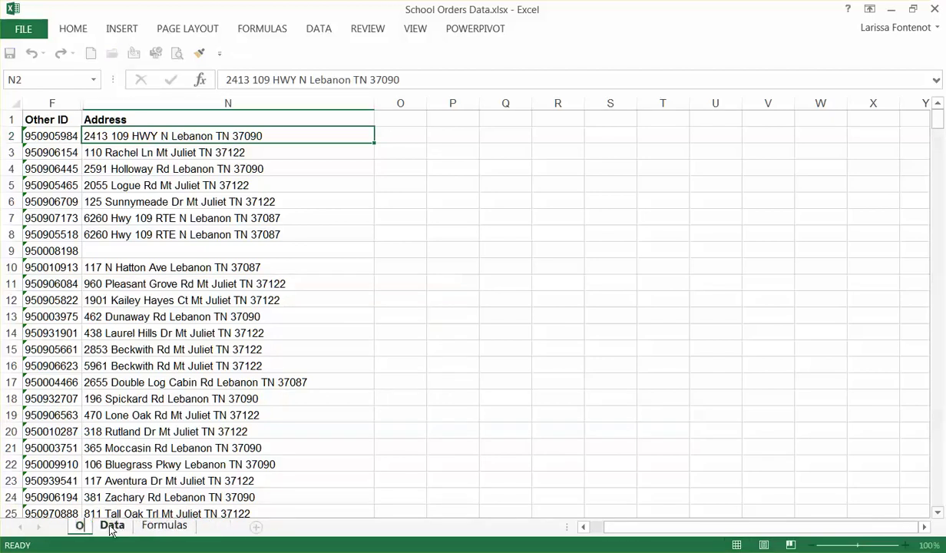
type("riginal")
key("Return")
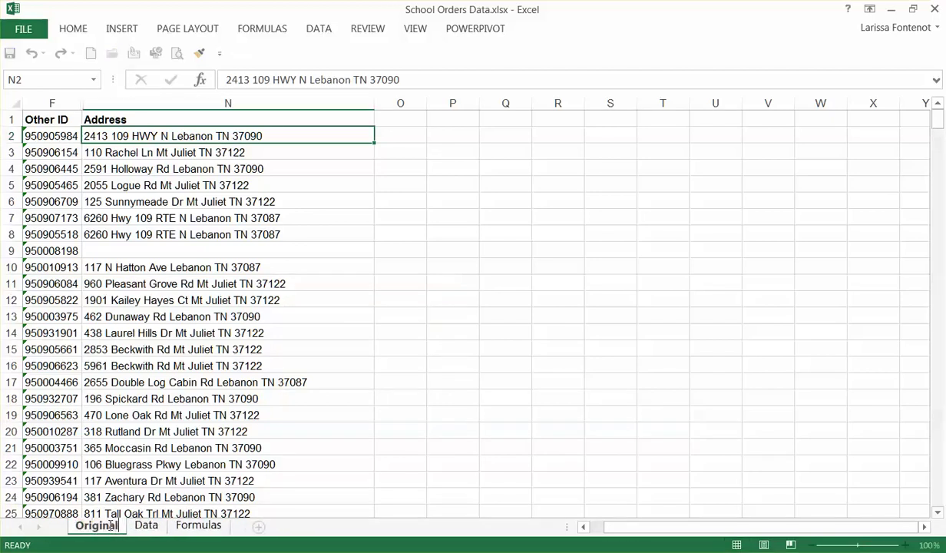
left_click(139, 430)
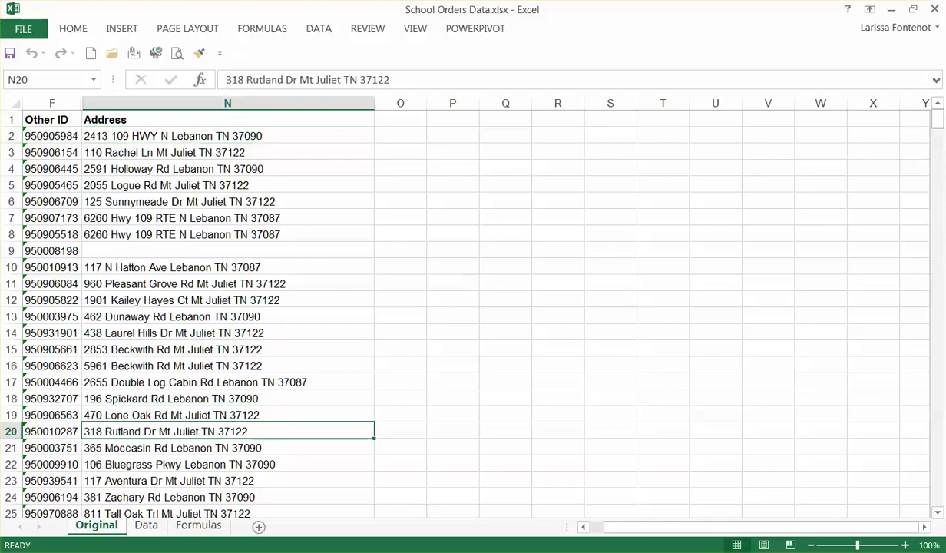
left_click(146, 525)
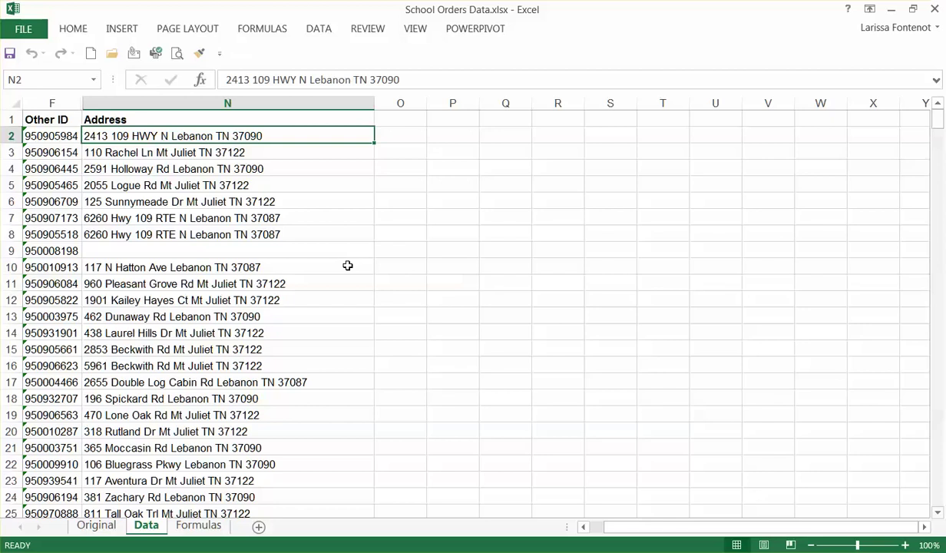
Check the formula on the Formulas sheet, then fill =RIGHT(N2,9) down column O to row 477
left_click(199, 527)
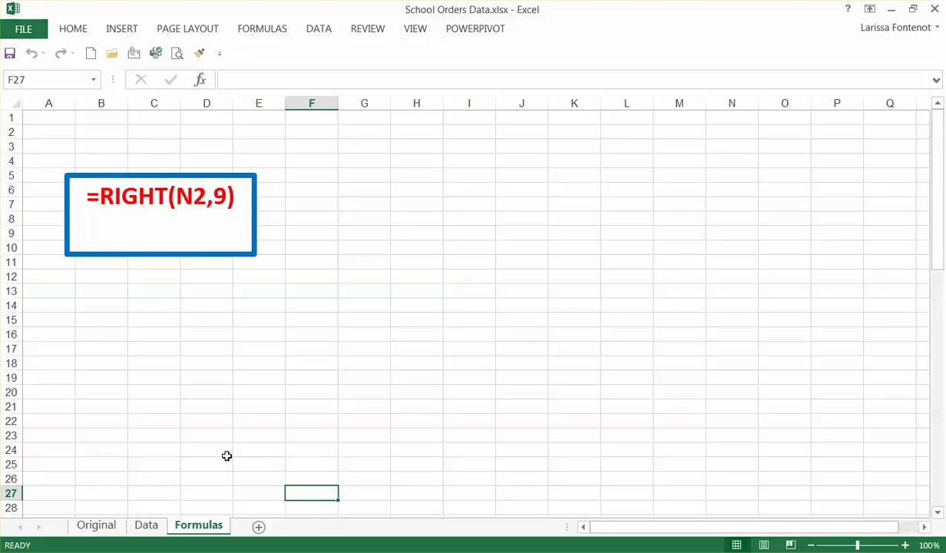
left_click(145, 528)
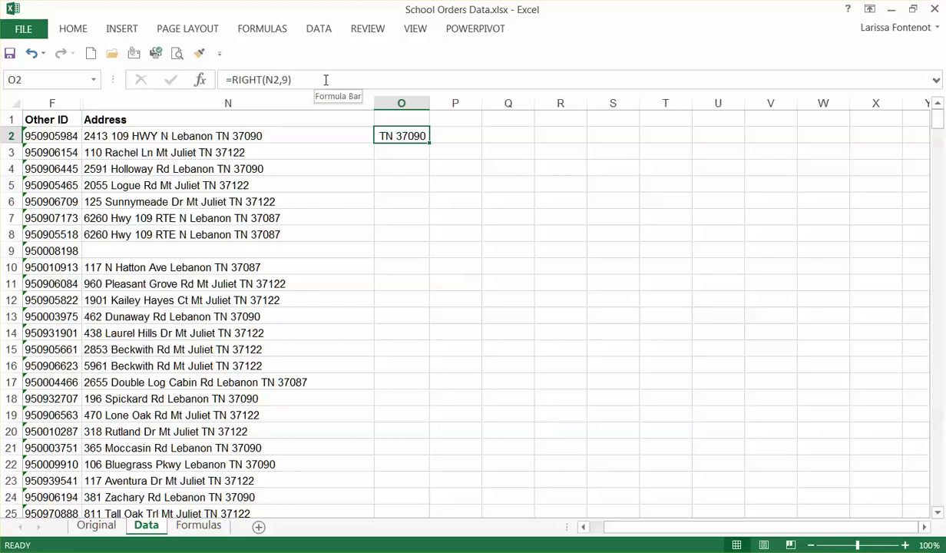
mouse_move(429, 144)
left_mouse_down()
mouse_move(400, 453)
mouse_move(401, 176)
mouse_move(422, 517)
mouse_move(431, 461)
left_mouse_up()
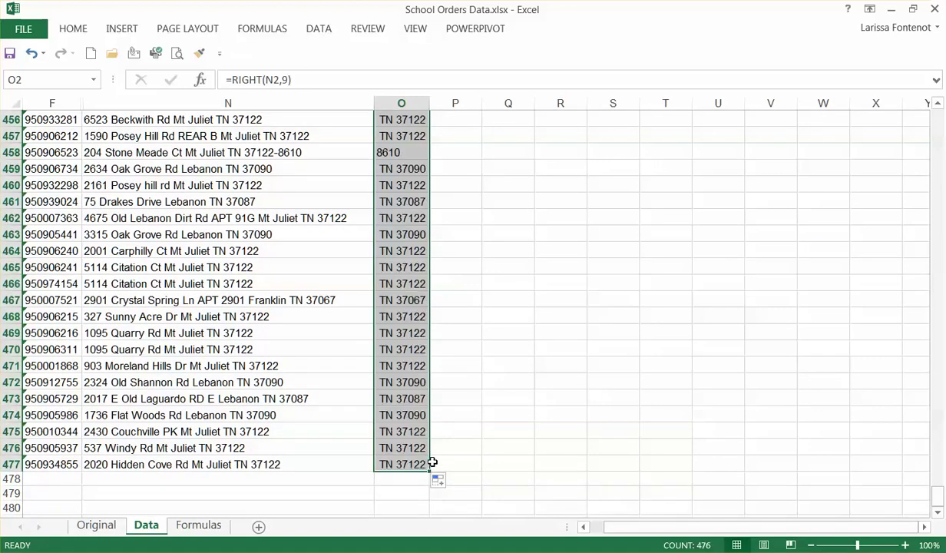
AutoFit column O and confirm that cell O458 shows the full 7122-8610
left_click(422, 103)
double_click(428, 103)
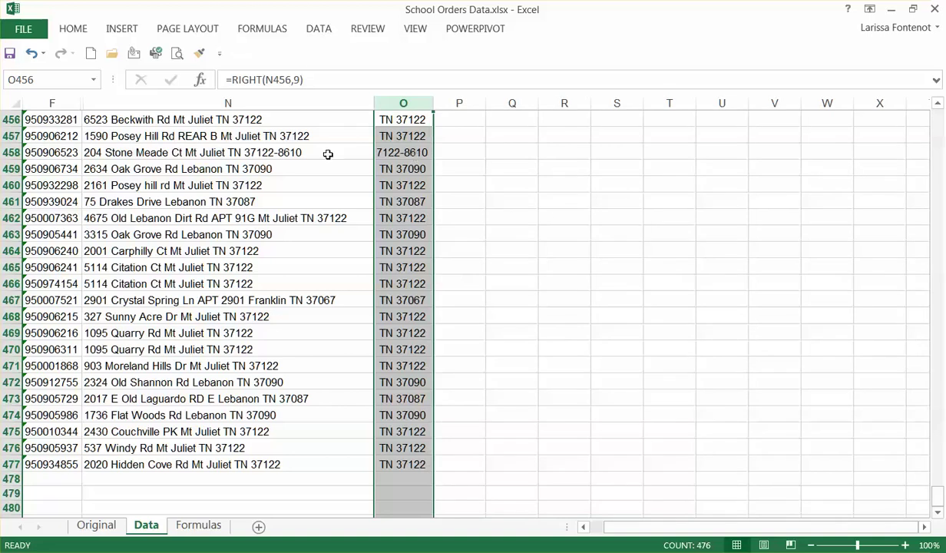
left_click(12, 152)
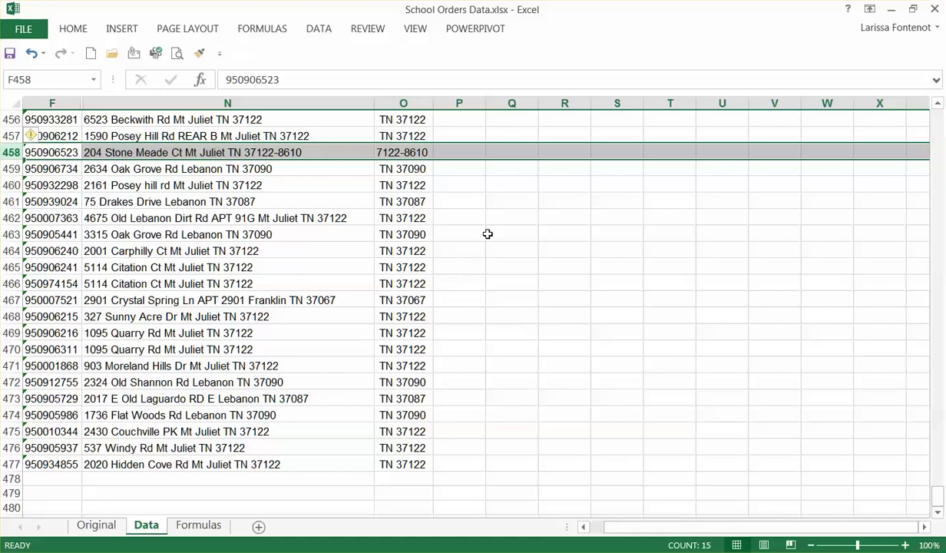
left_click(399, 152)
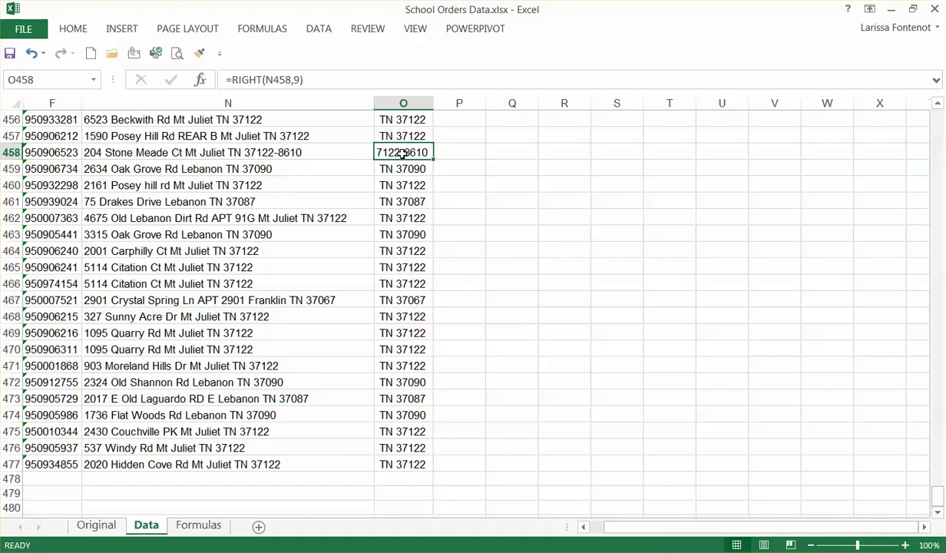
left_click(404, 103)
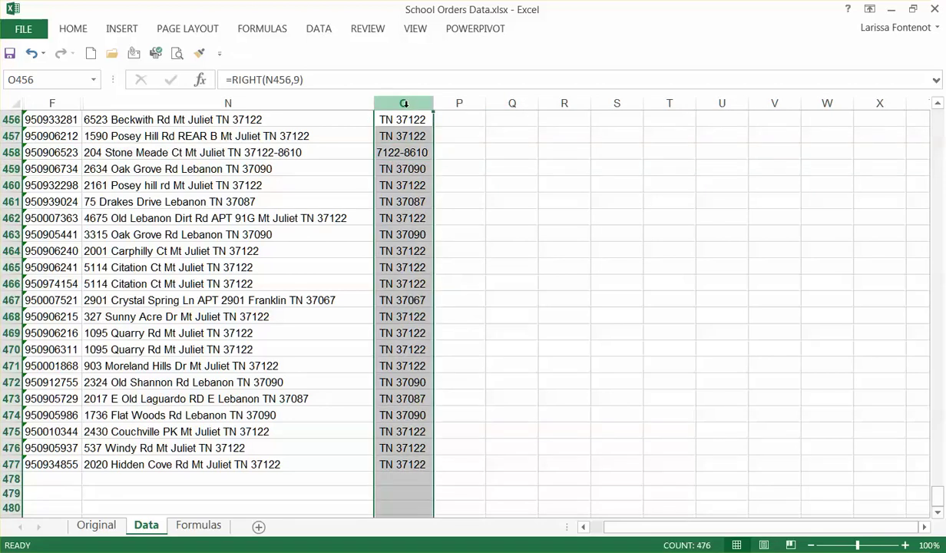
Paste column O over itself as plain values and save the workbook
right_click(403, 103)
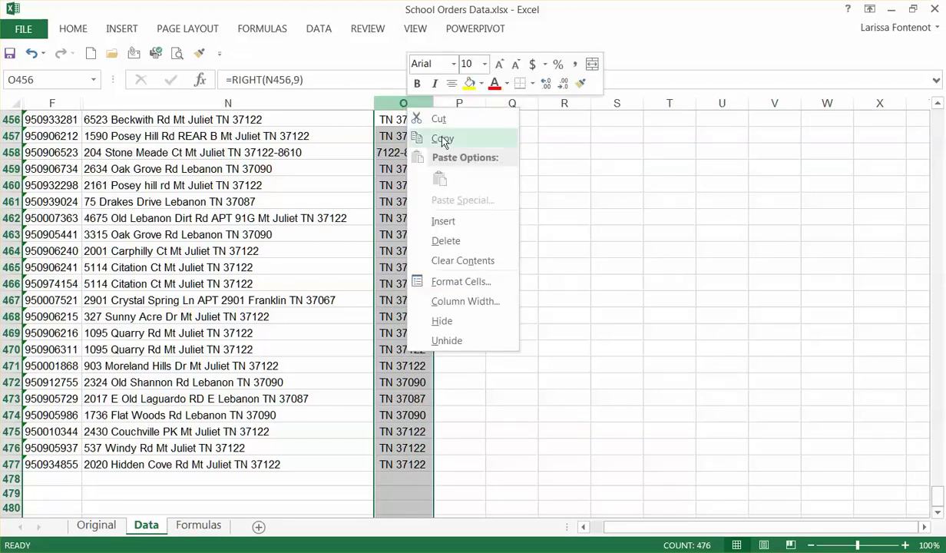
left_click(438, 140)
right_click(397, 123)
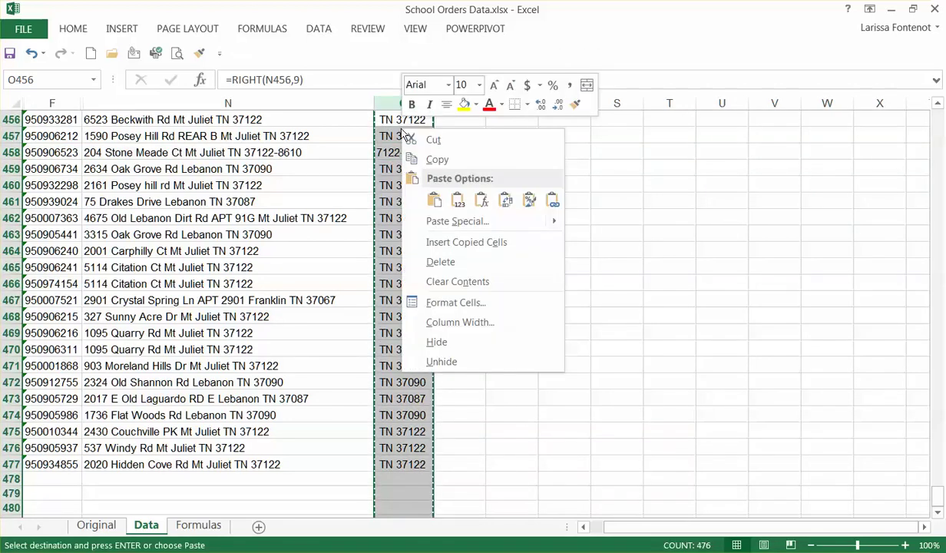
left_click(457, 201)
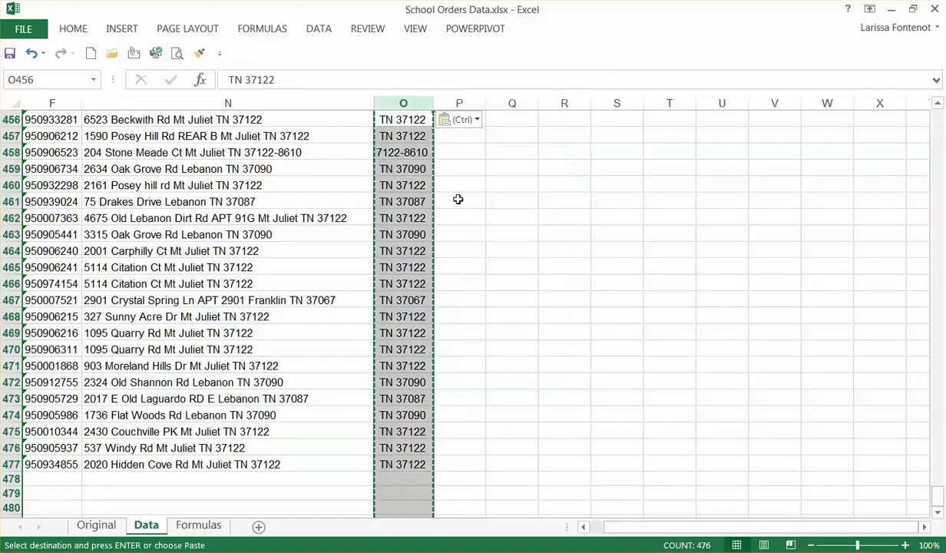
left_click(9, 52)
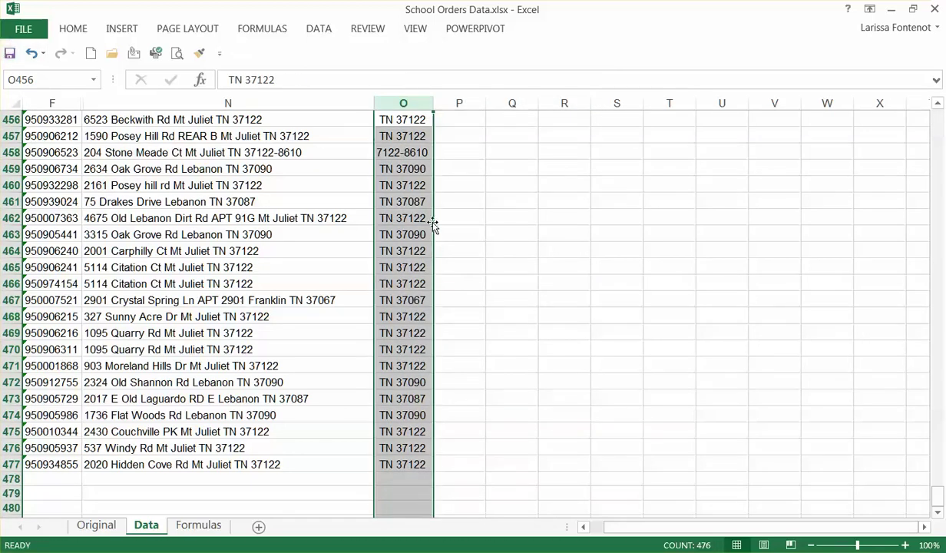
Spot-check several column O values and select all the data rows for sorting
left_click(398, 218)
left_click(390, 284)
left_click(386, 333)
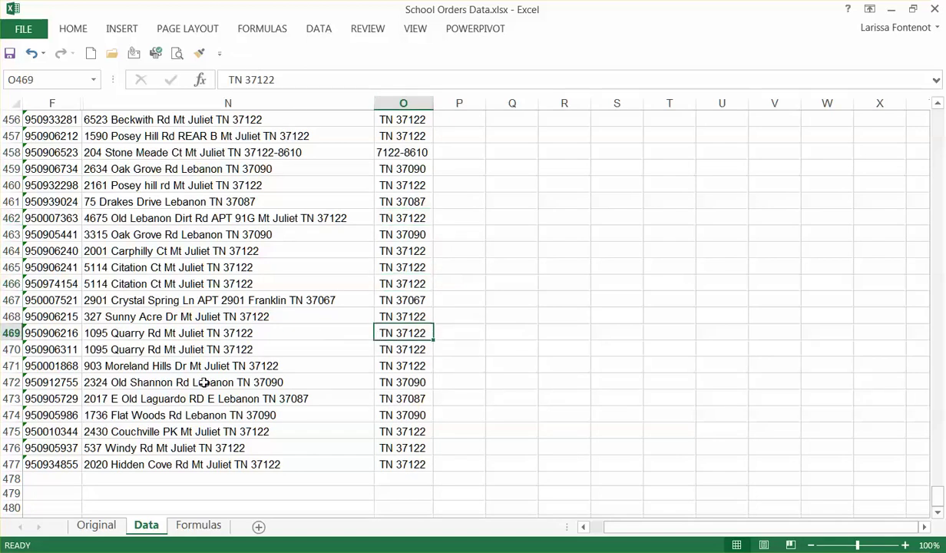
left_click_drag(6, 466, 21, 139)
Sort the selected rows by column O and review the ZIP+4 rows 468–472
left_click(319, 28)
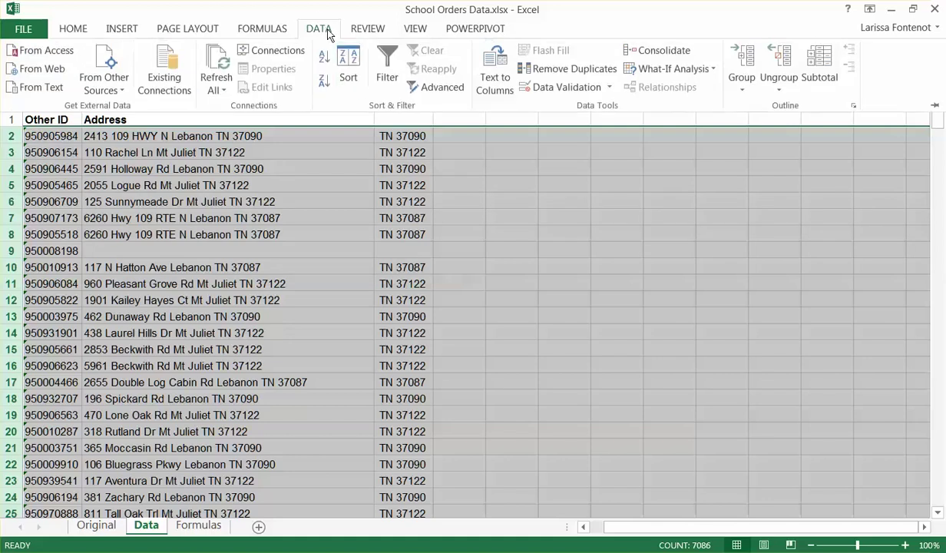
left_click(343, 71)
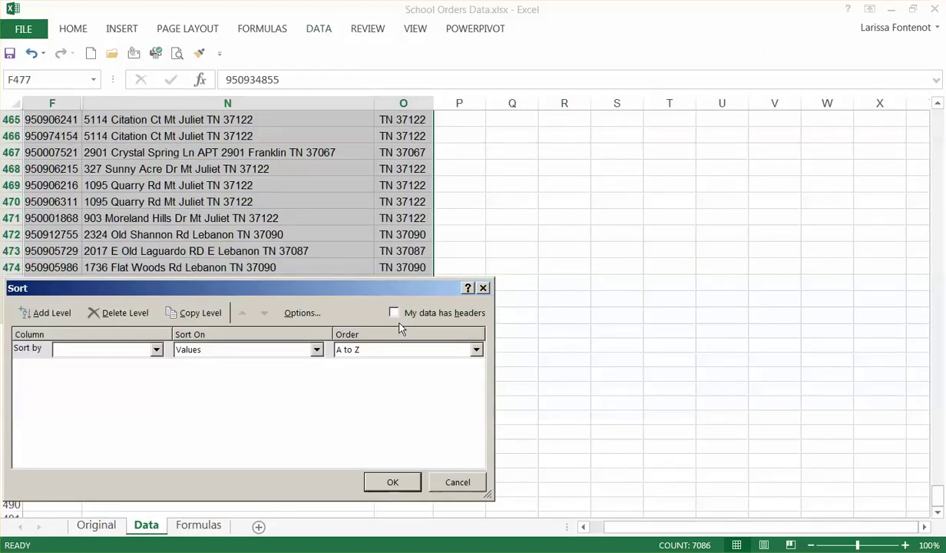
left_click(156, 350)
scroll(89, 468, "down", 1)
left_click(80, 488)
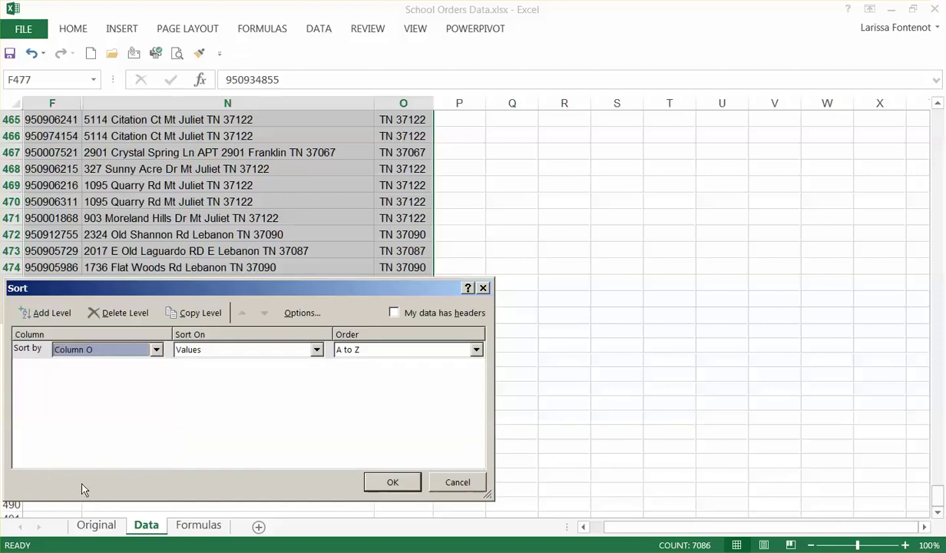
left_click(390, 480)
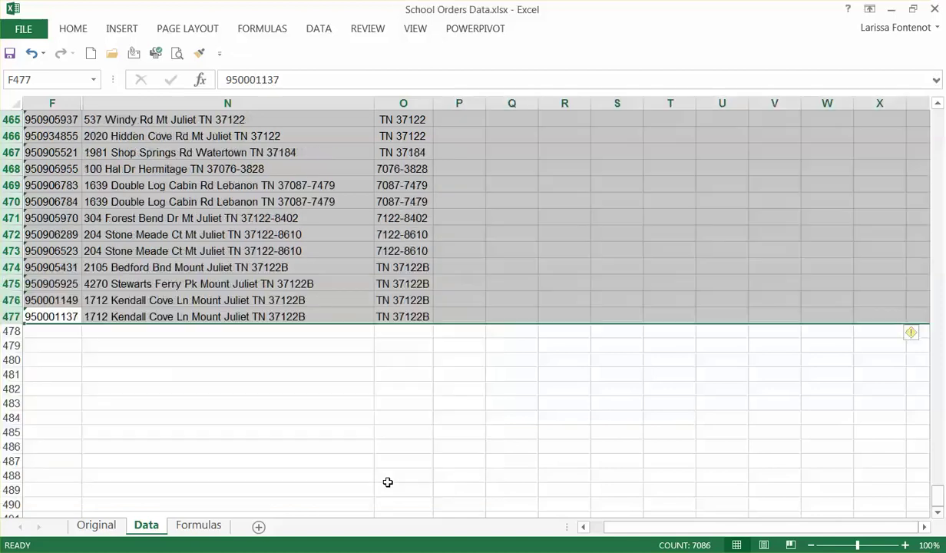
left_click_drag(11, 167, 5, 257)
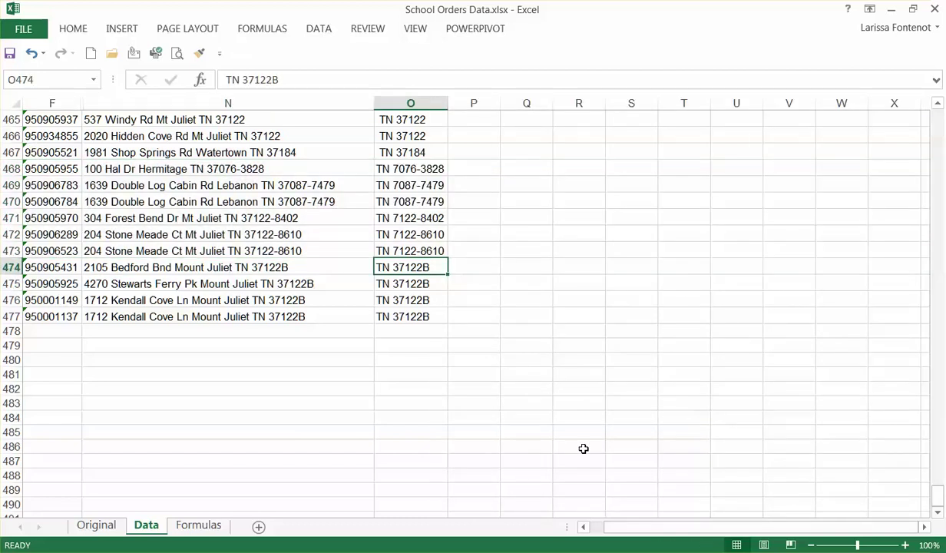
scroll(583, 448, "up", 1)
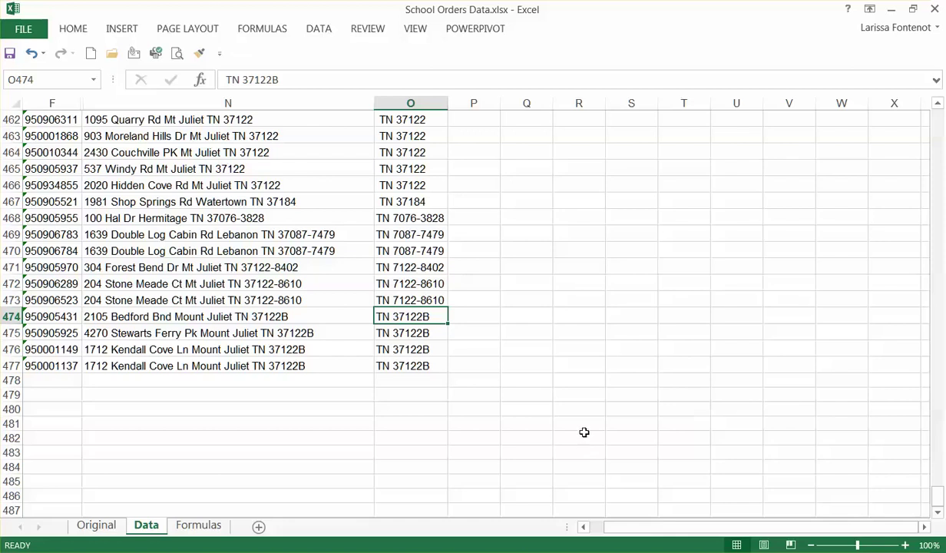
Replace ' TN' with 'TN' throughout column O, then select the data rows up from row 477
left_click(407, 105)
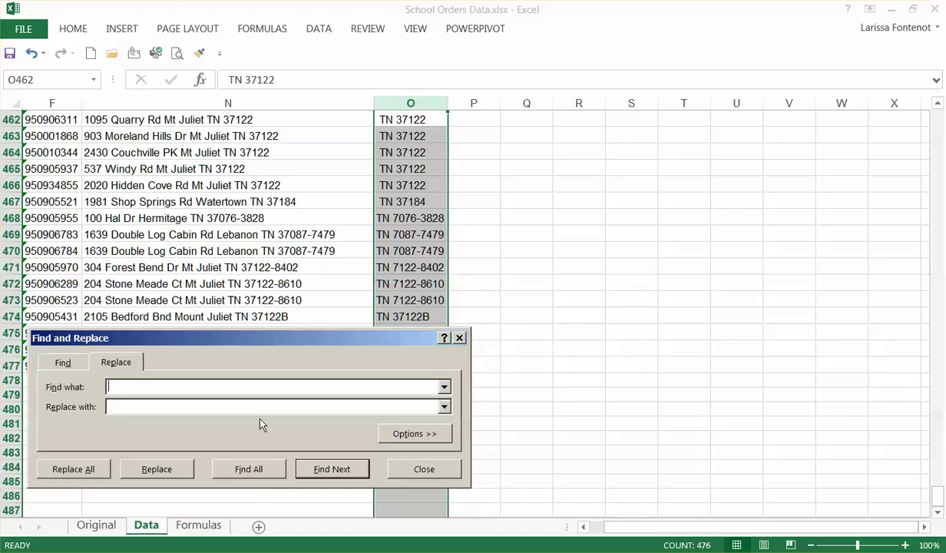
type("TN")
left_click(132, 404)
type("TN")
left_click(75, 466)
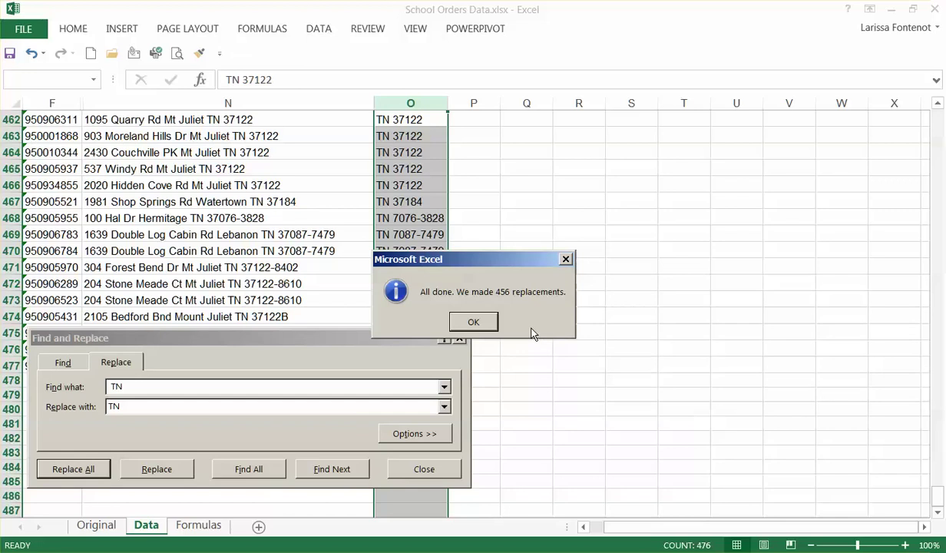
left_click(473, 322)
left_click(423, 469)
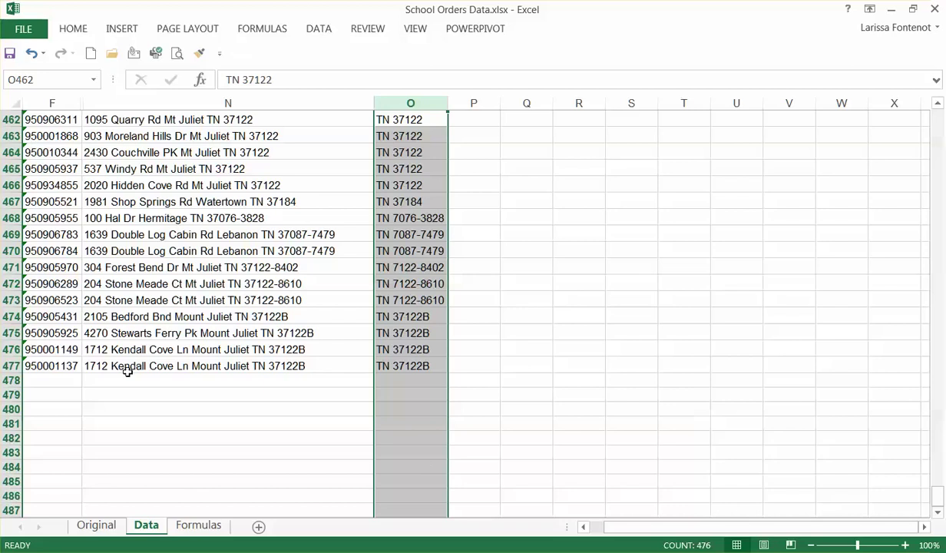
left_click(9, 366)
left_click_drag(9, 368, 19, 135)
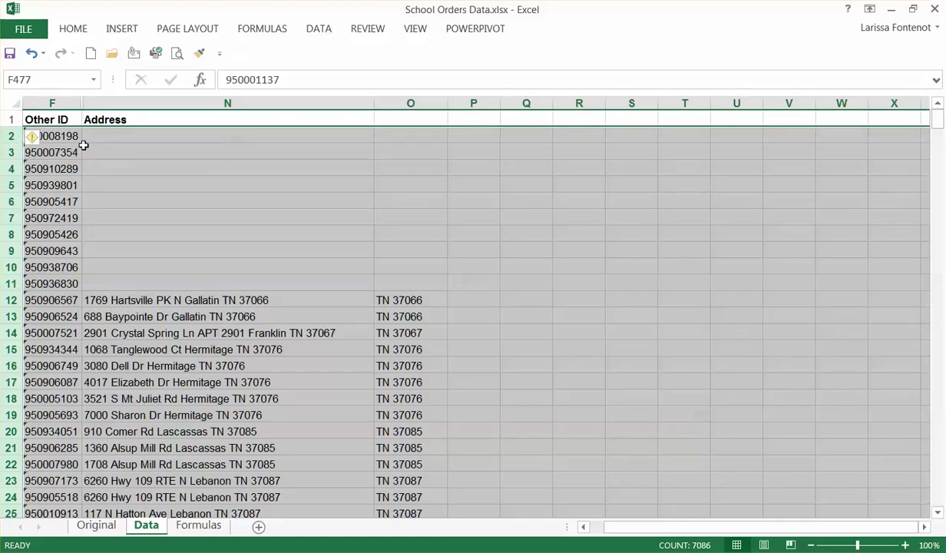
Sort the selected rows by the address column N
left_click(317, 30)
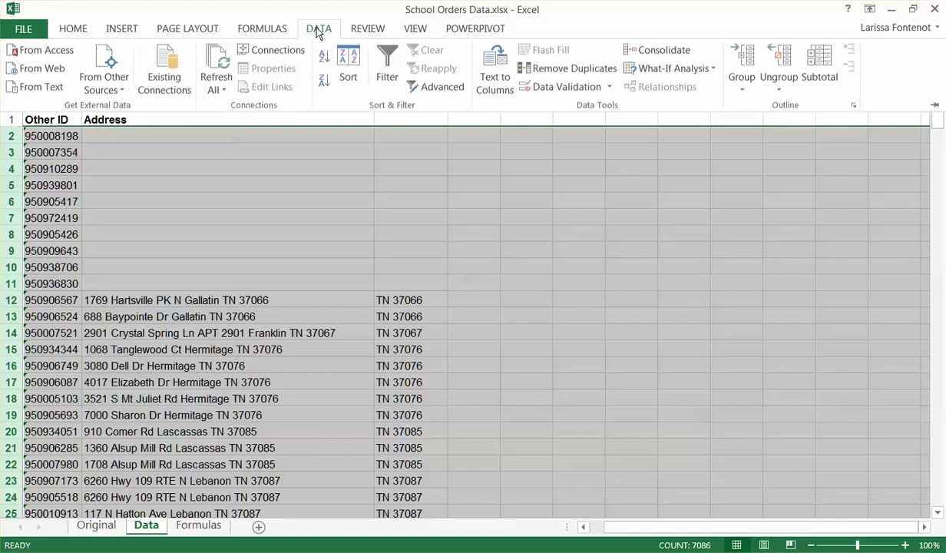
left_click(343, 67)
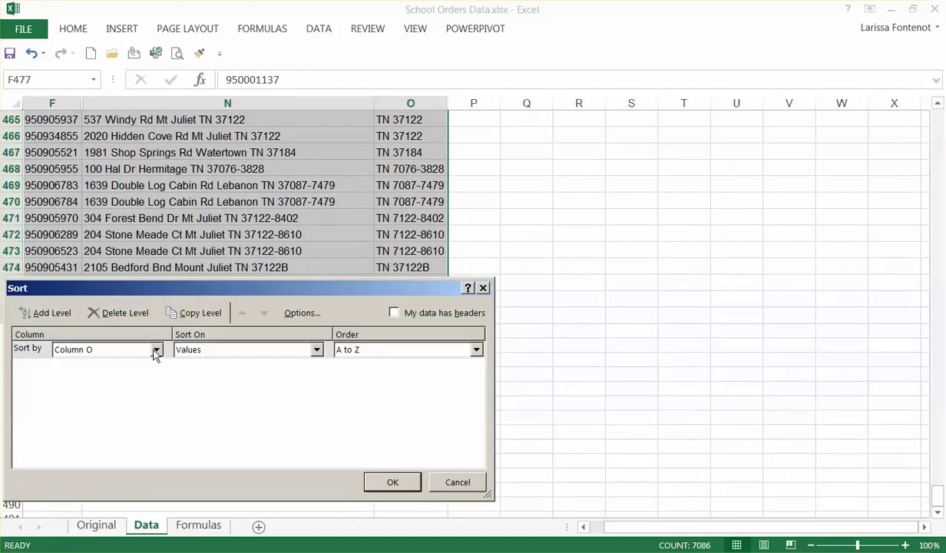
left_click(156, 350)
left_click(72, 476)
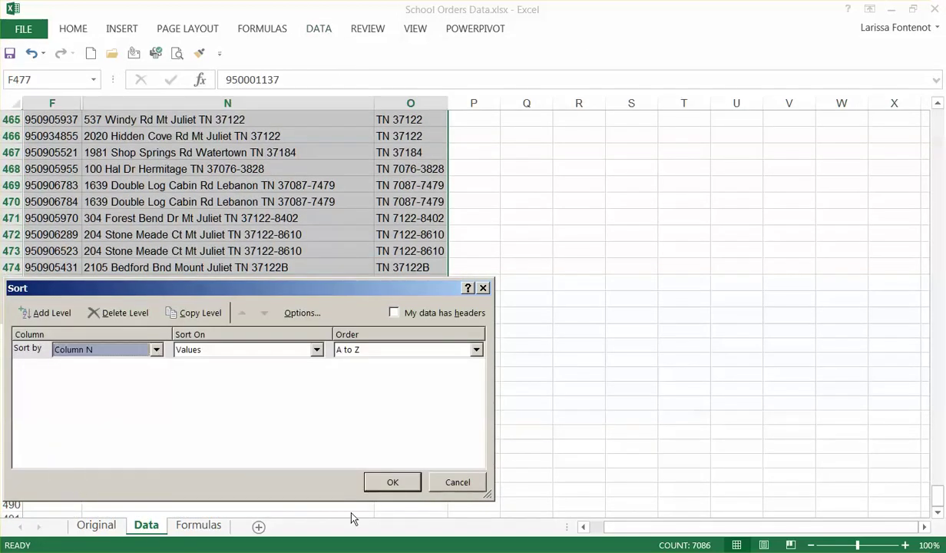
left_click(391, 483)
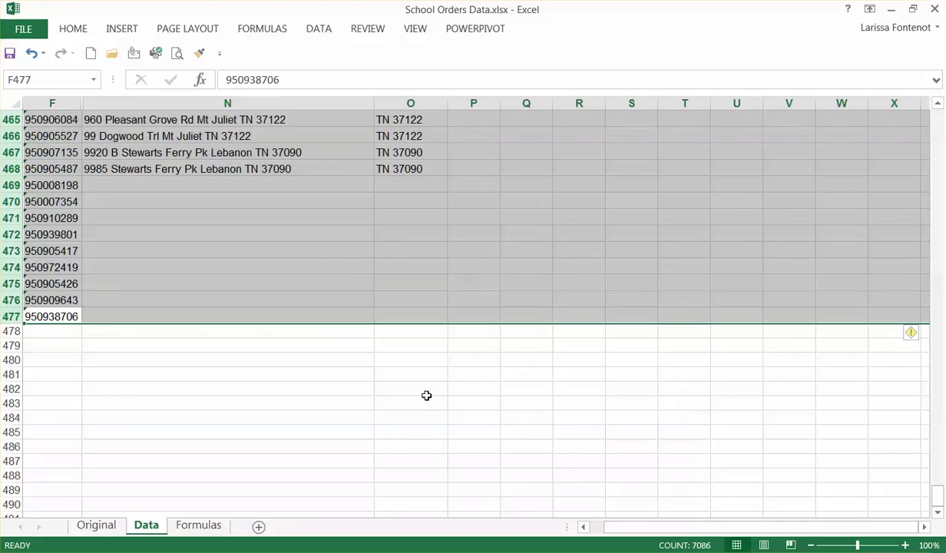
Select column O and launch Text to Columns on it
left_click(408, 102)
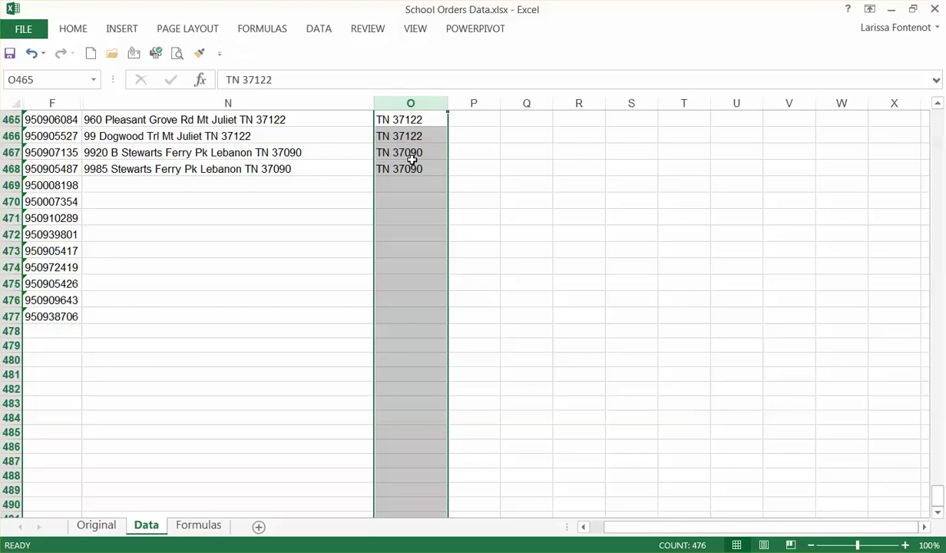
left_click(316, 29)
left_click(495, 77)
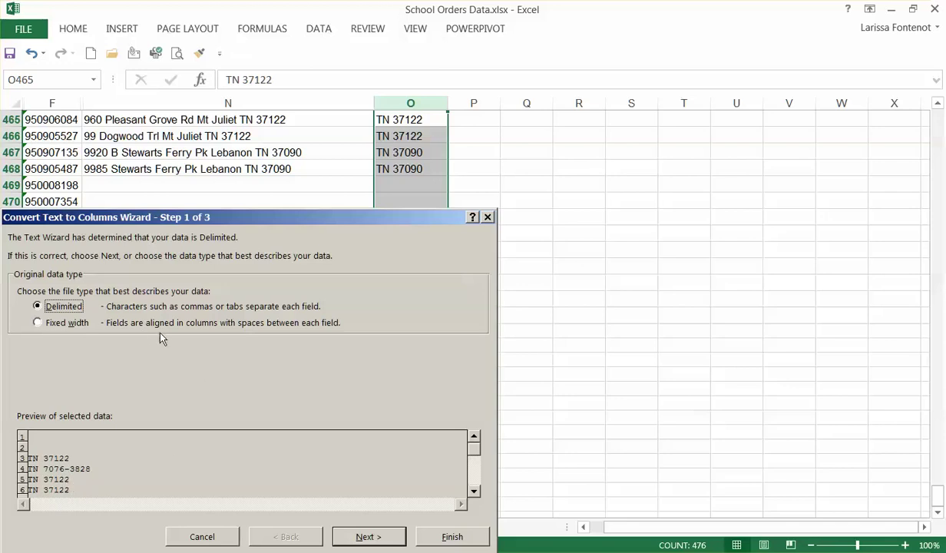
Split column O at a fixed-width break after TN, moving the ZIP codes into column P
left_click(38, 324)
left_click(371, 539)
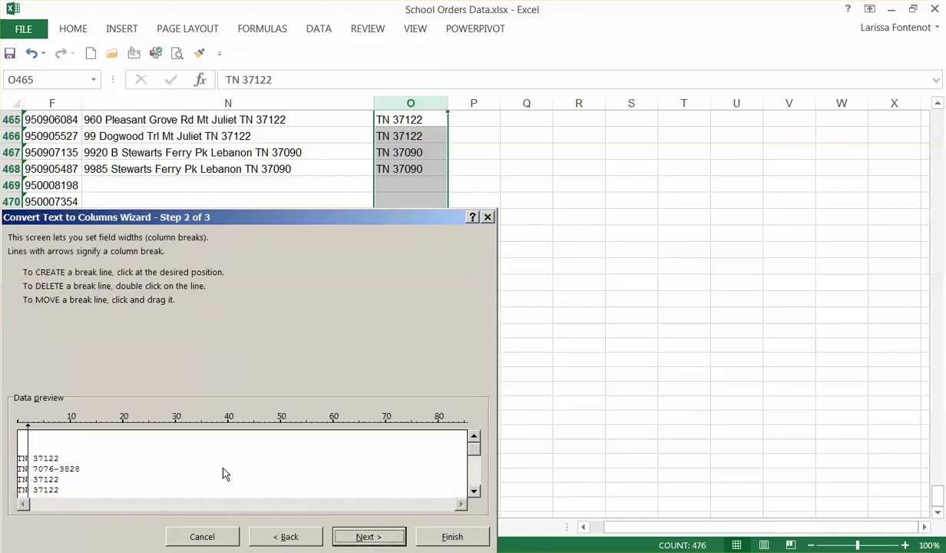
left_click(32, 450)
double_click(33, 451)
left_click(33, 450)
double_click(33, 450)
left_click(444, 536)
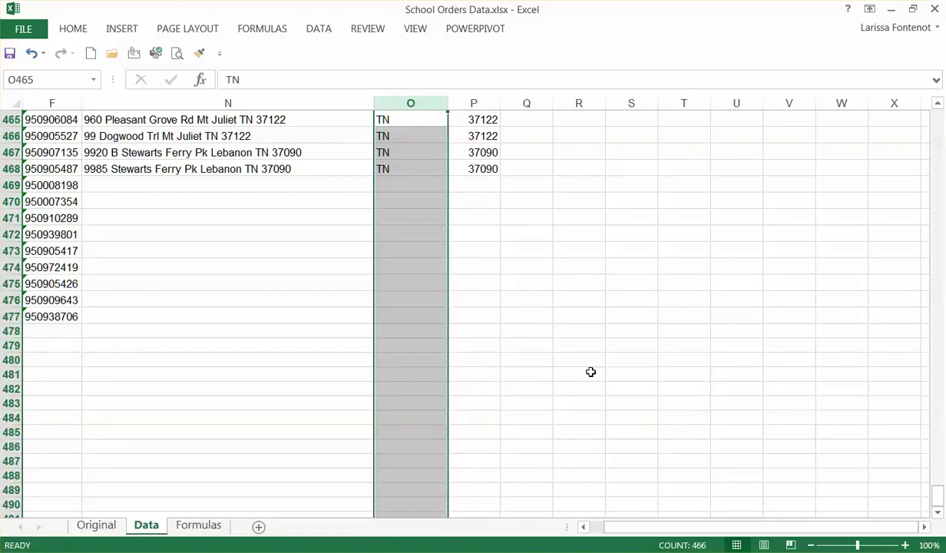
scroll(593, 371, "up", 12)
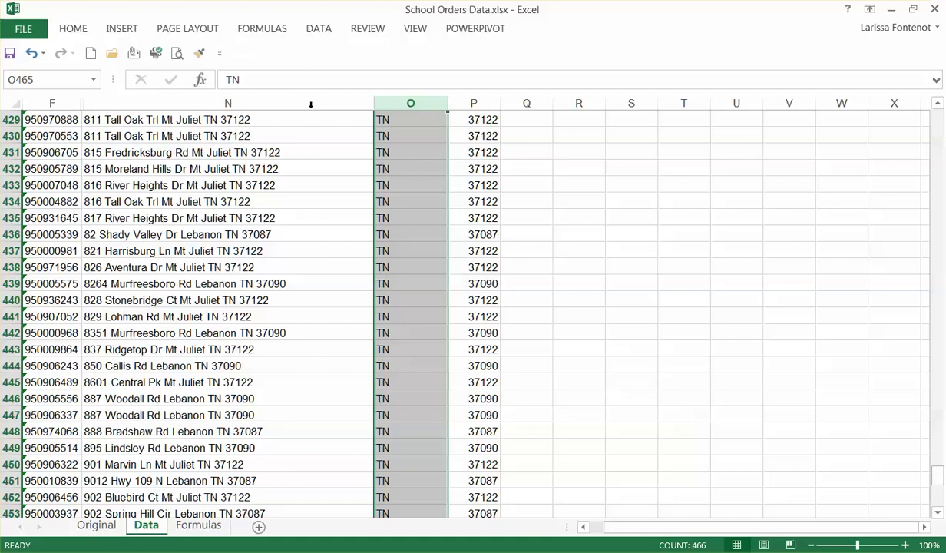
left_click(250, 100)
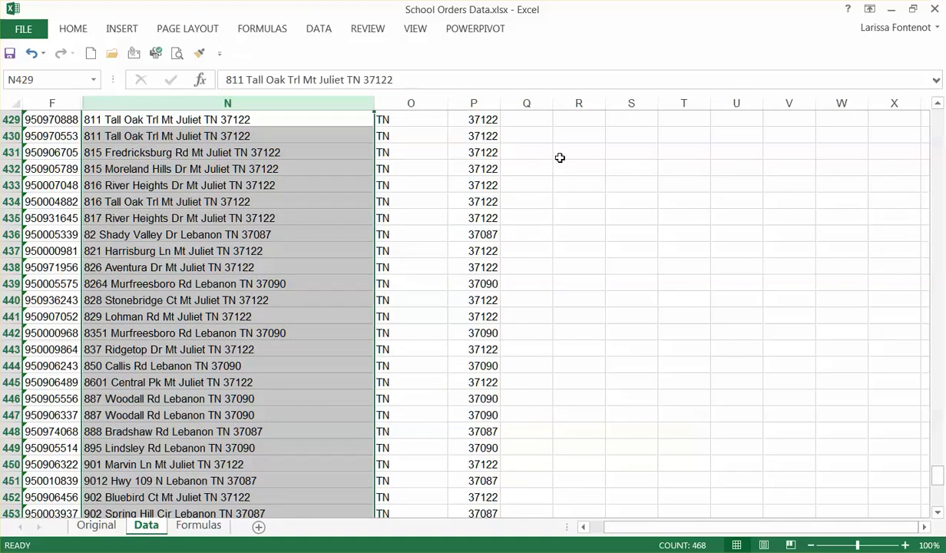
Replace 'TN*' with nothing in column N to strip state and ZIP from the addresses
key("ctrl+h")
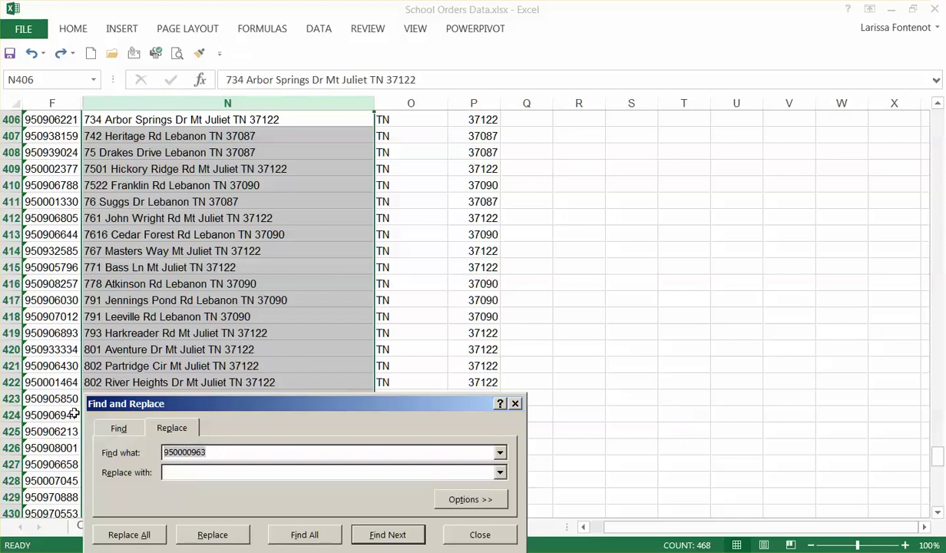
key("Delete")
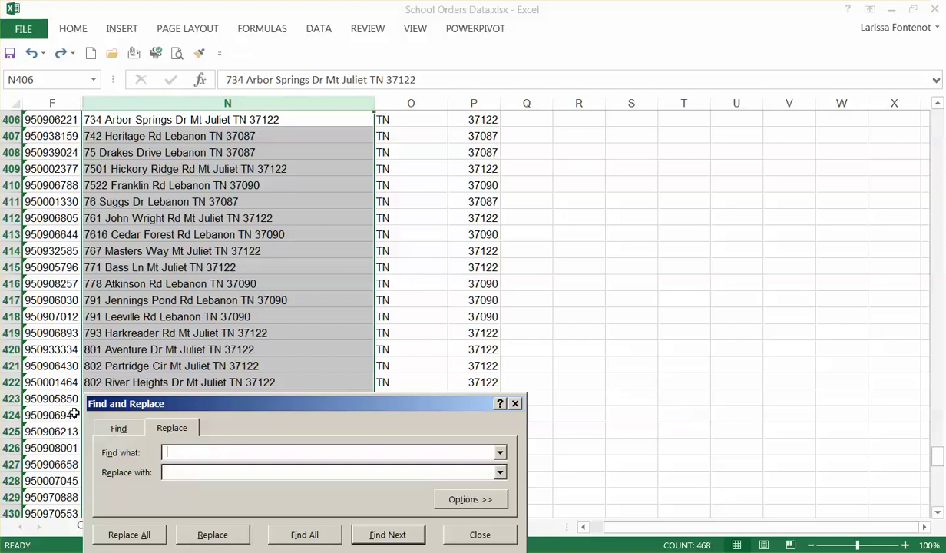
type("TN*")
left_click(146, 537)
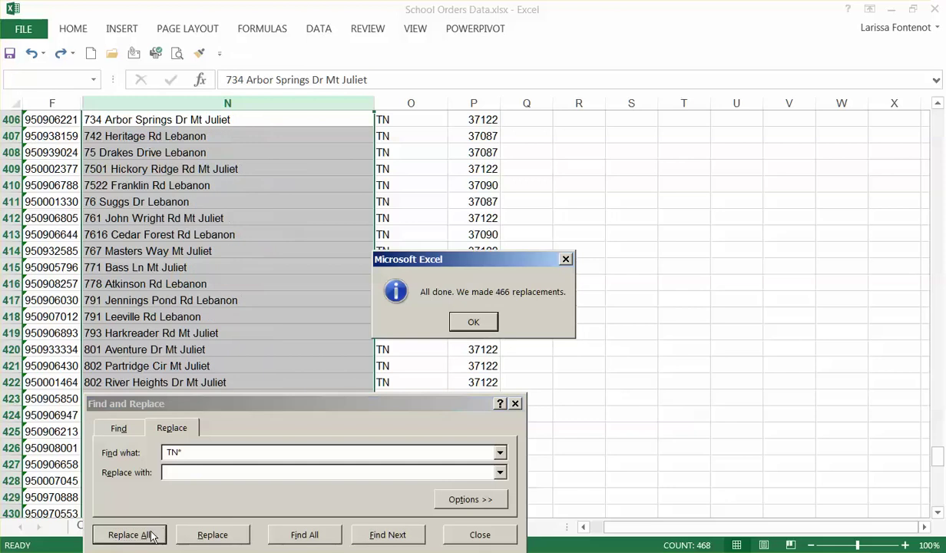
left_click(472, 324)
left_click(480, 535)
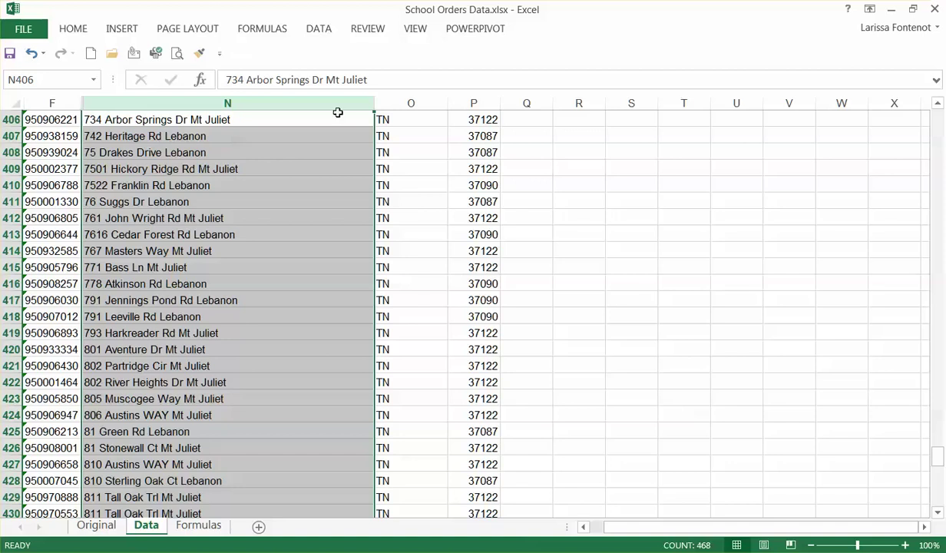
Insert a blank column O before the TN column, then narrow columns O and N
left_click(412, 102)
right_click(418, 103)
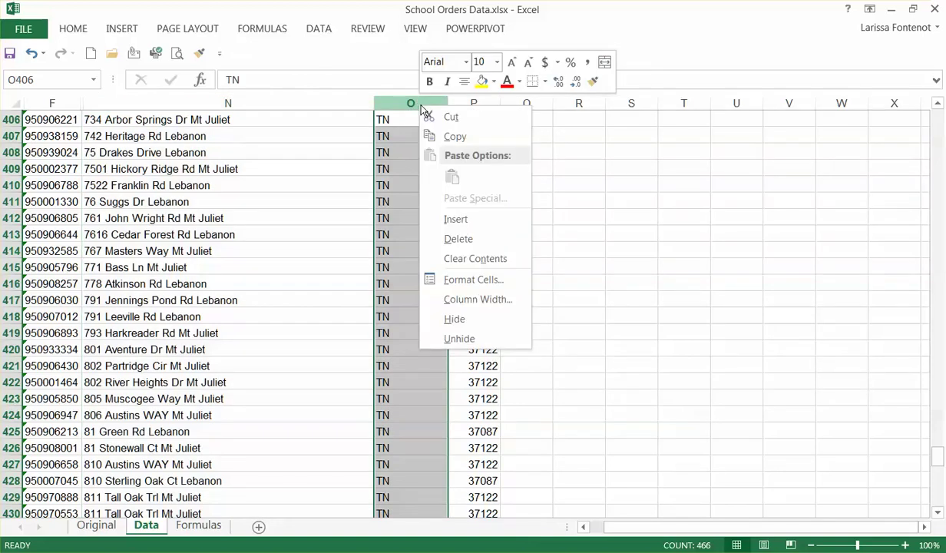
left_click(456, 219)
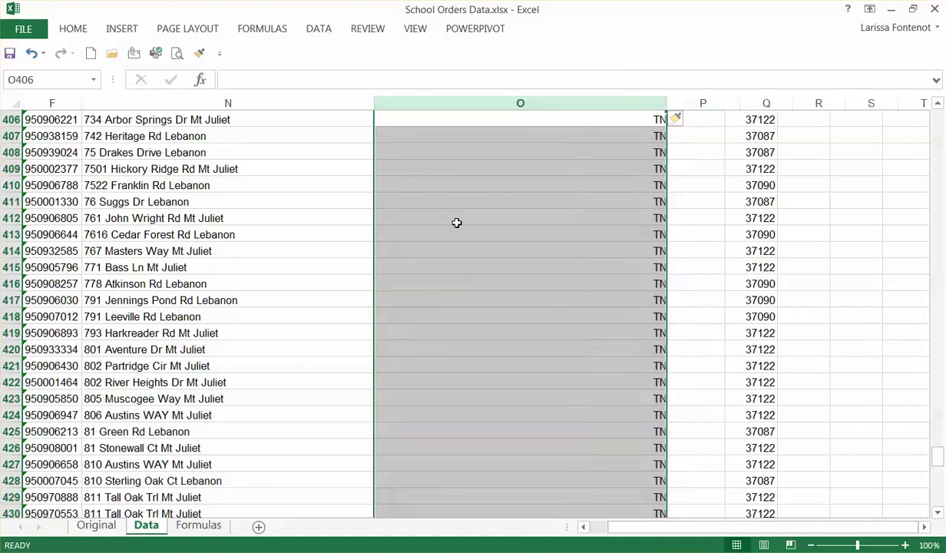
left_click_drag(666, 103, 482, 108)
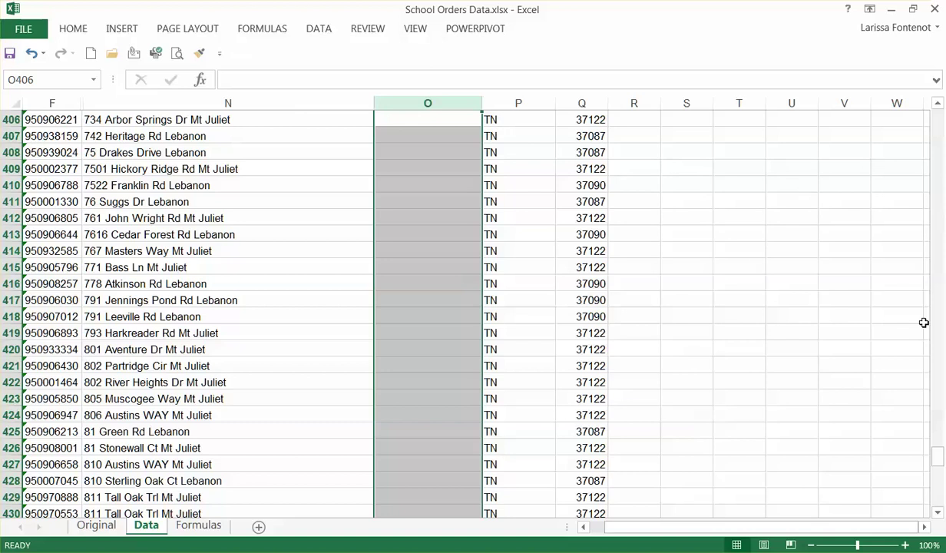
left_click_drag(943, 464, 943, 119)
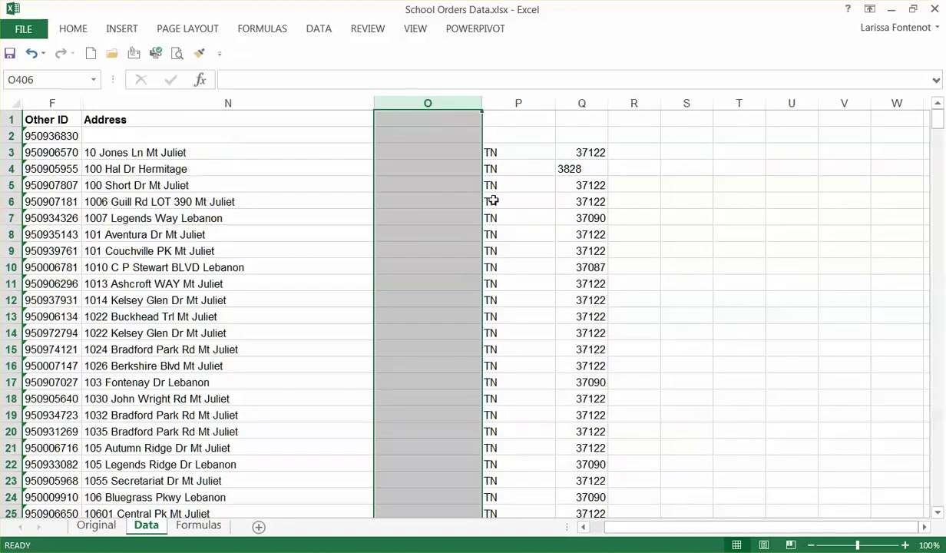
left_click(407, 152)
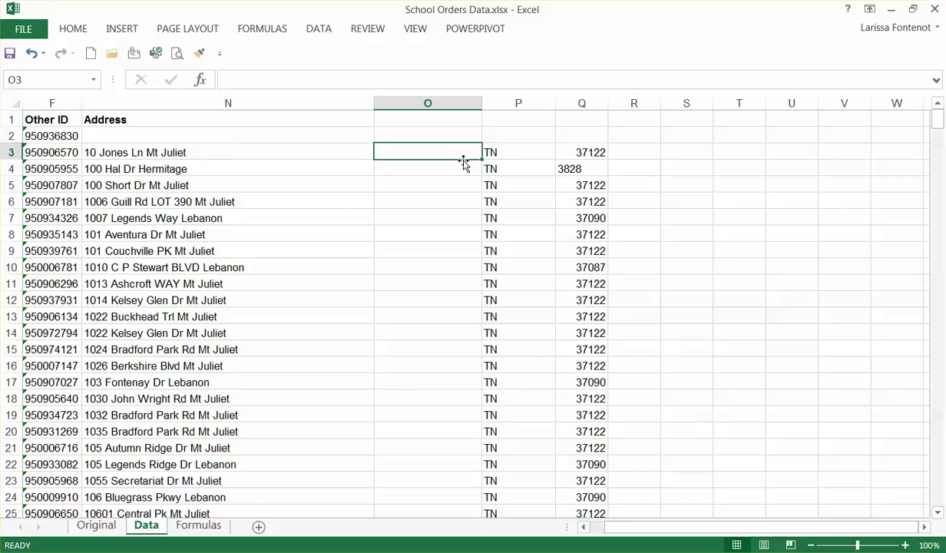
left_click_drag(374, 103, 284, 125)
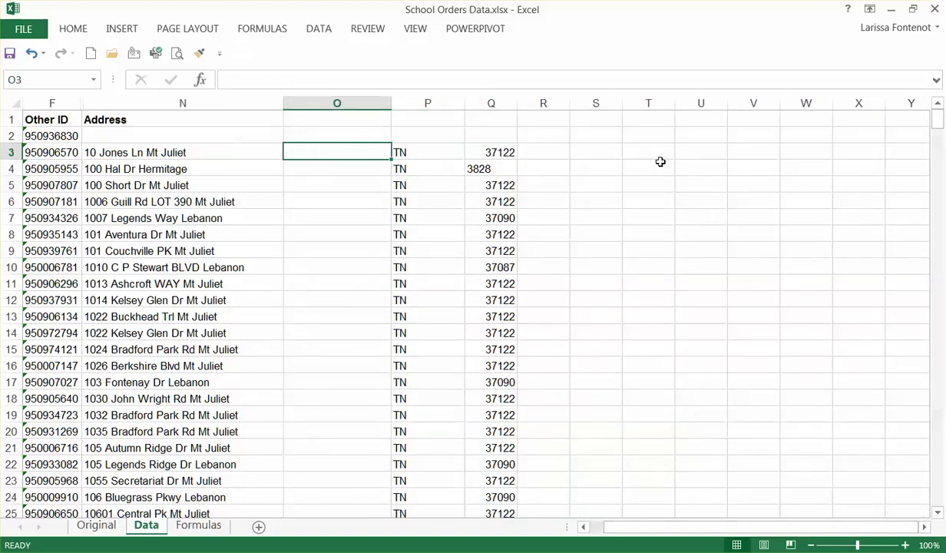
Flash-fill column O with each address's city, starting from the examples Juliet and Hermitage
type("Juliet")
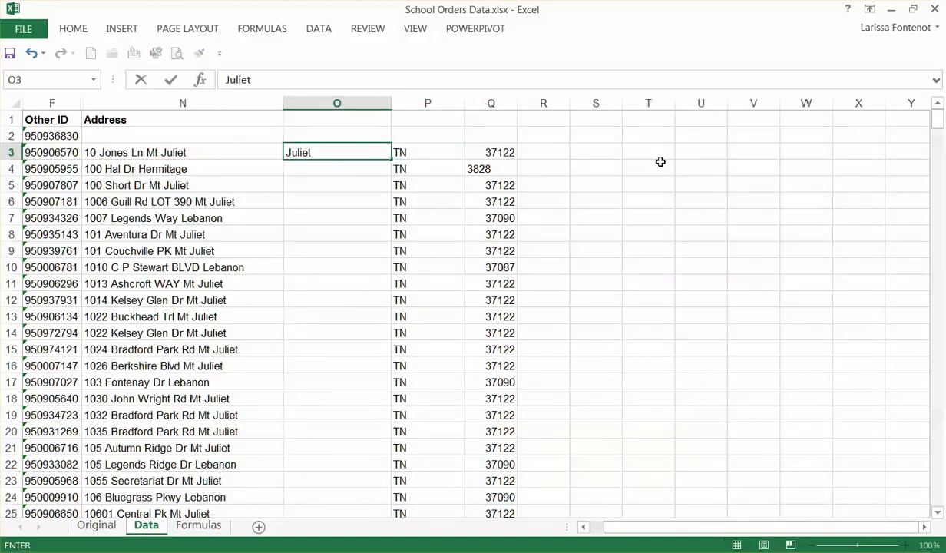
key("Return")
type("Hermitage")
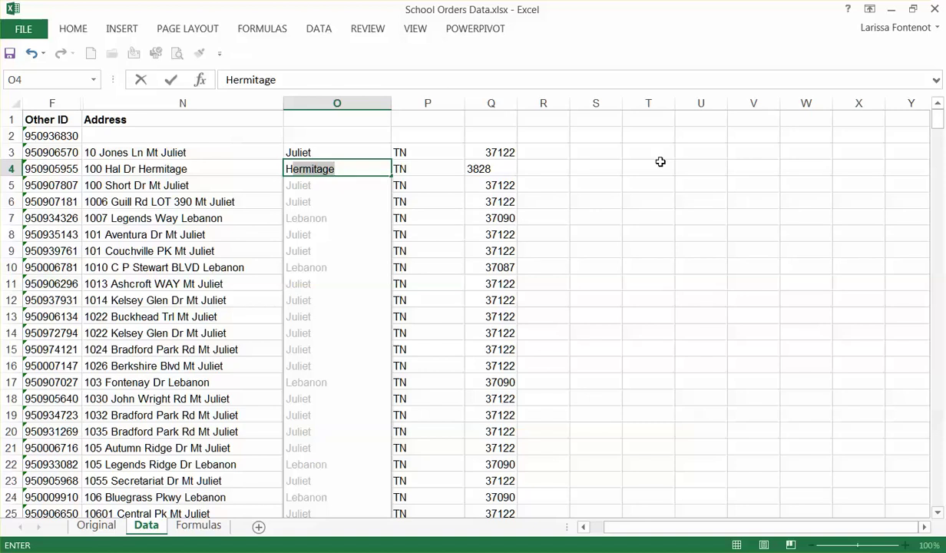
key("Return")
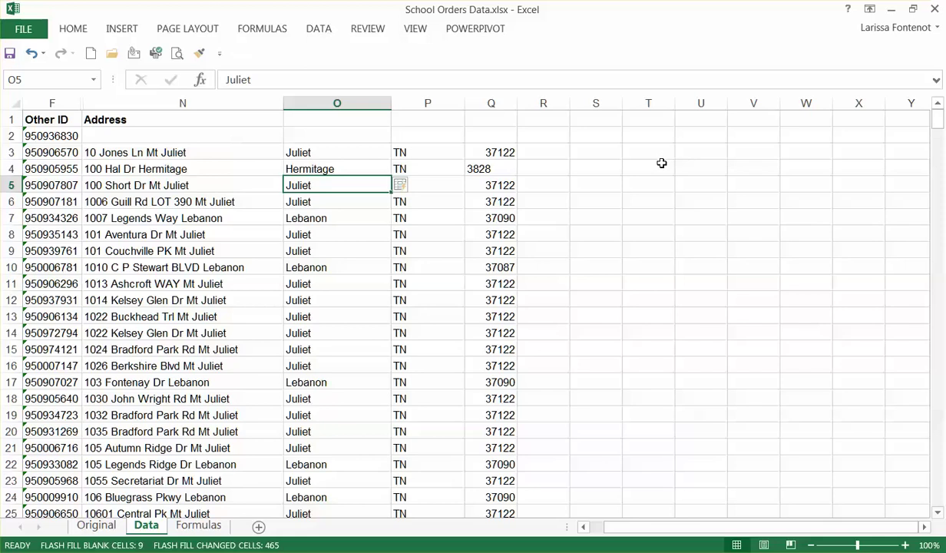
left_click(322, 102)
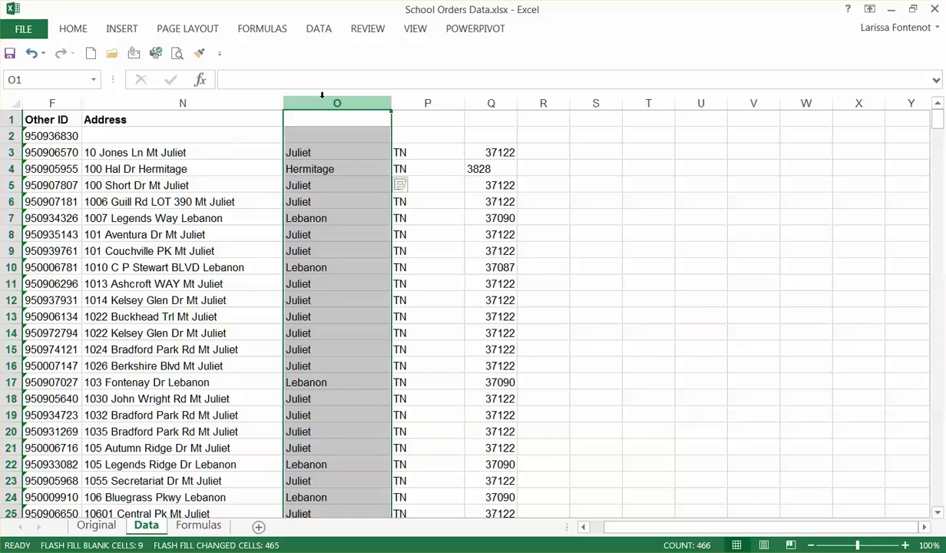
Replace all 287 Juliet entries in column O with Mt Juliet and save the workbook
key("ctrl+h")
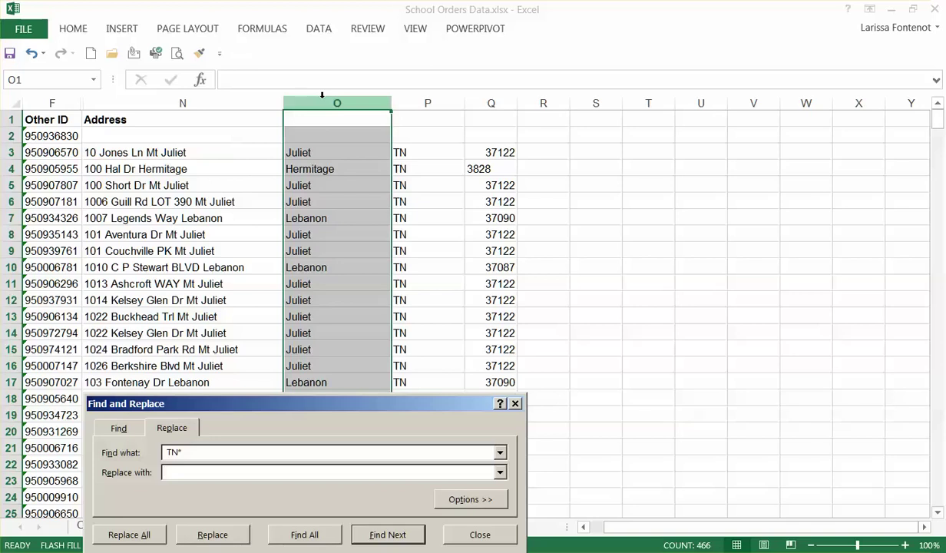
type("Mt Juliet")
double_click(207, 456)
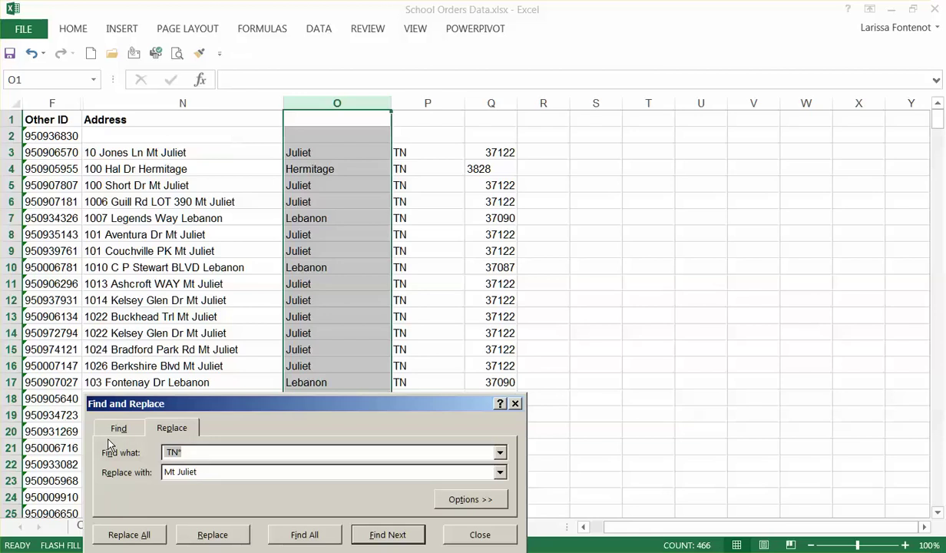
type("Juliet")
left_click(129, 533)
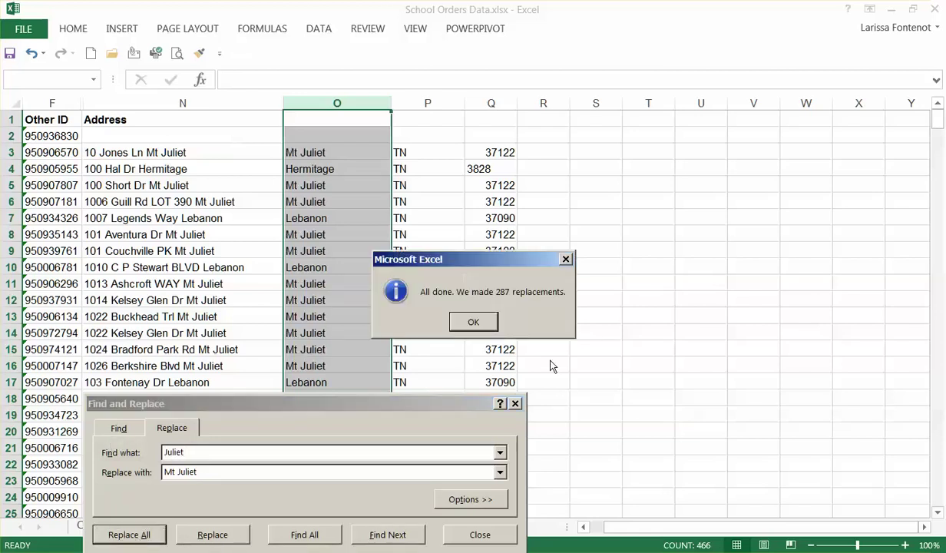
left_click(472, 323)
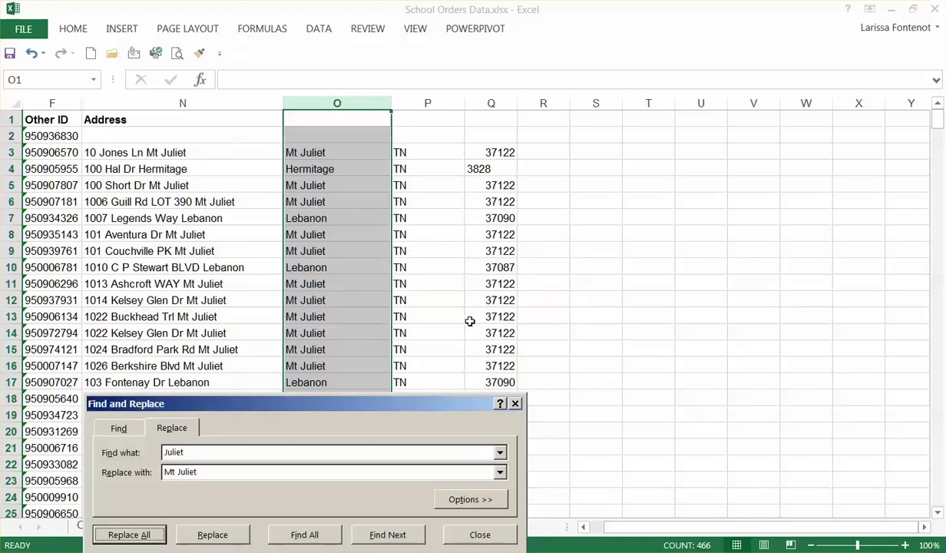
left_click(465, 536)
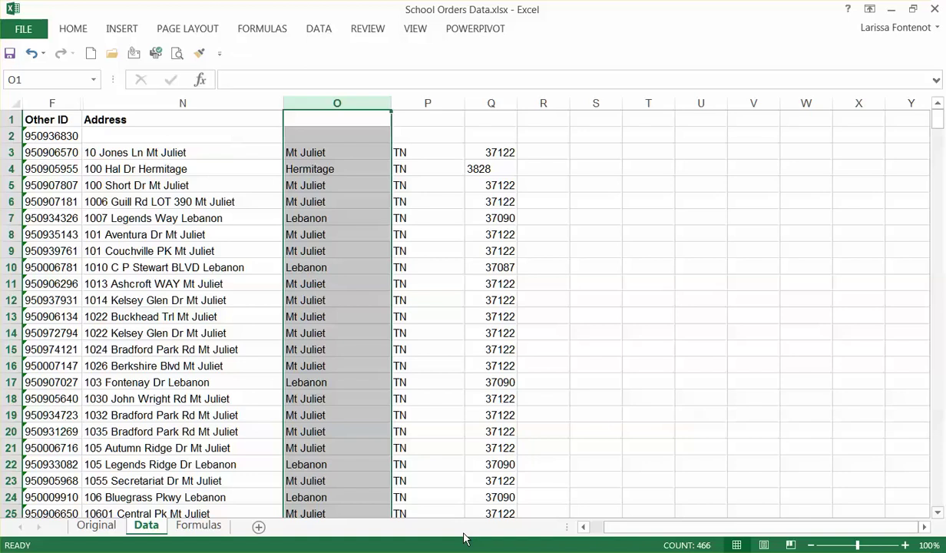
left_click(9, 54)
Sort the data rows from row 2 down A to Z by city in column O, then save
left_click_drag(5, 135, 60, 342)
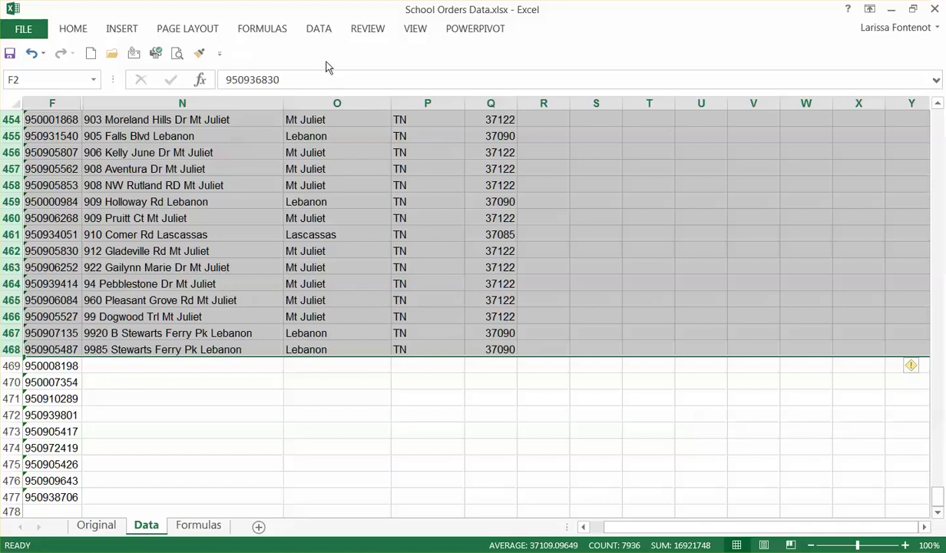
left_click(318, 29)
left_click(346, 68)
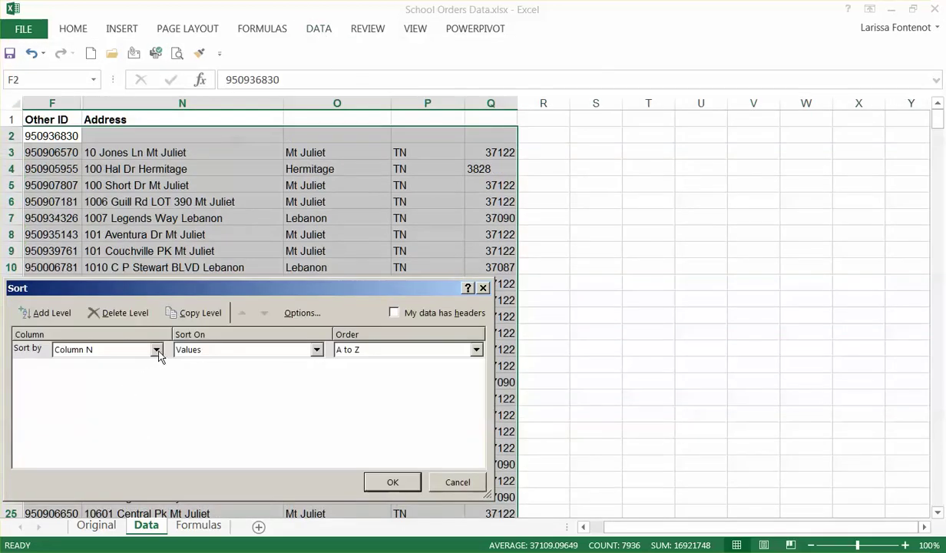
left_click(158, 351)
left_click(119, 451)
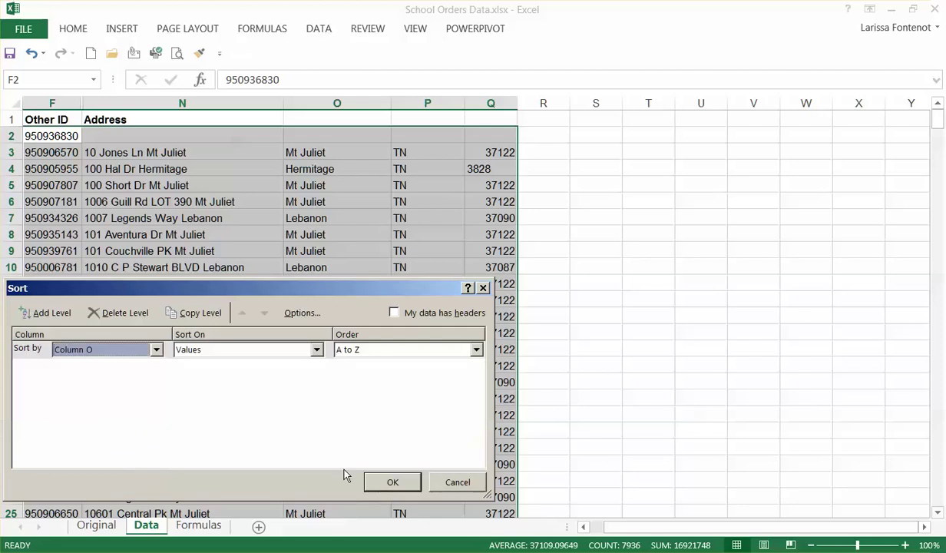
left_click(388, 482)
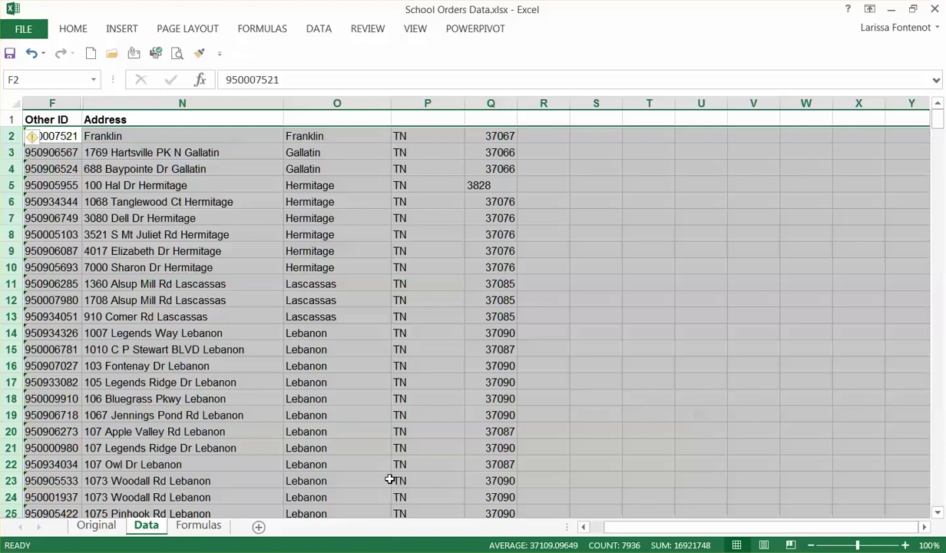
left_click(10, 54)
left_click(183, 103)
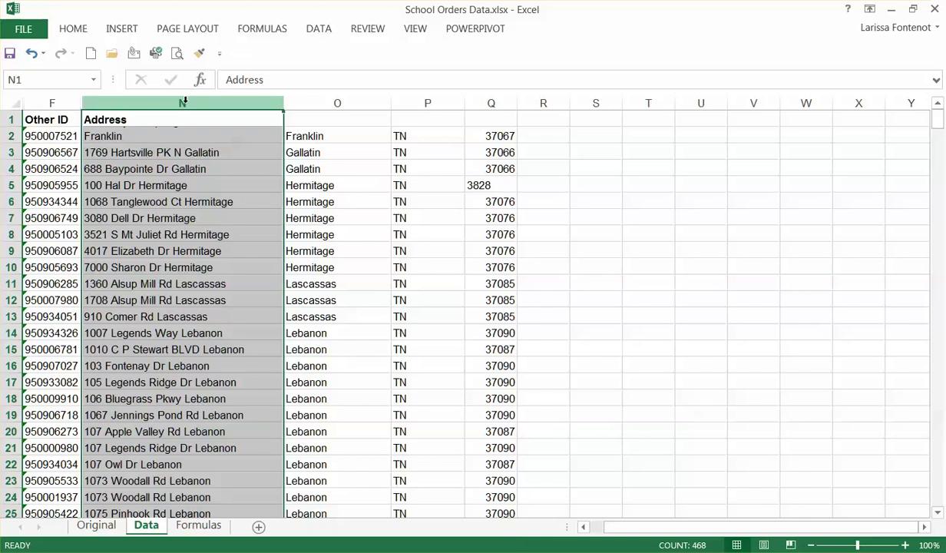
Strip the city names Franklin and Gallatin from the Address column with Replace All
key("ctrl+h")
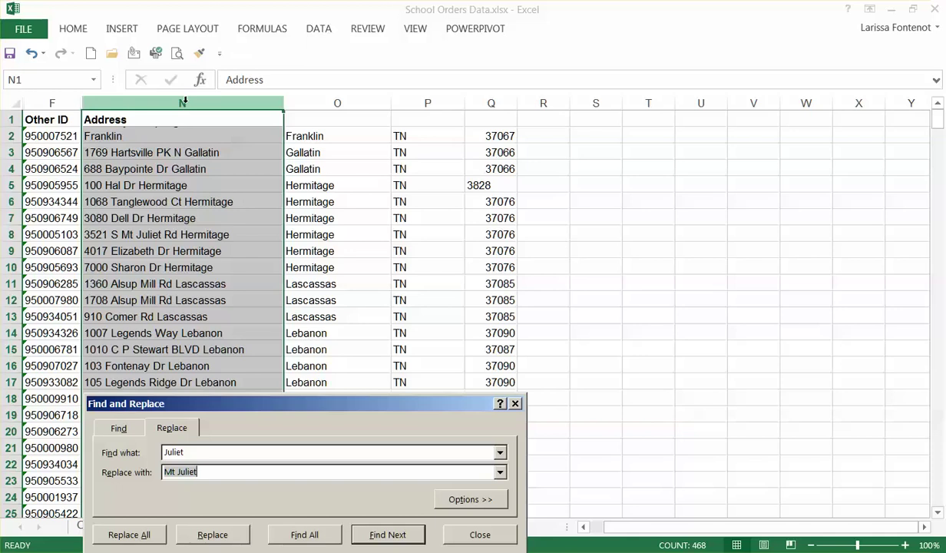
left_click(163, 453)
double_click(164, 453)
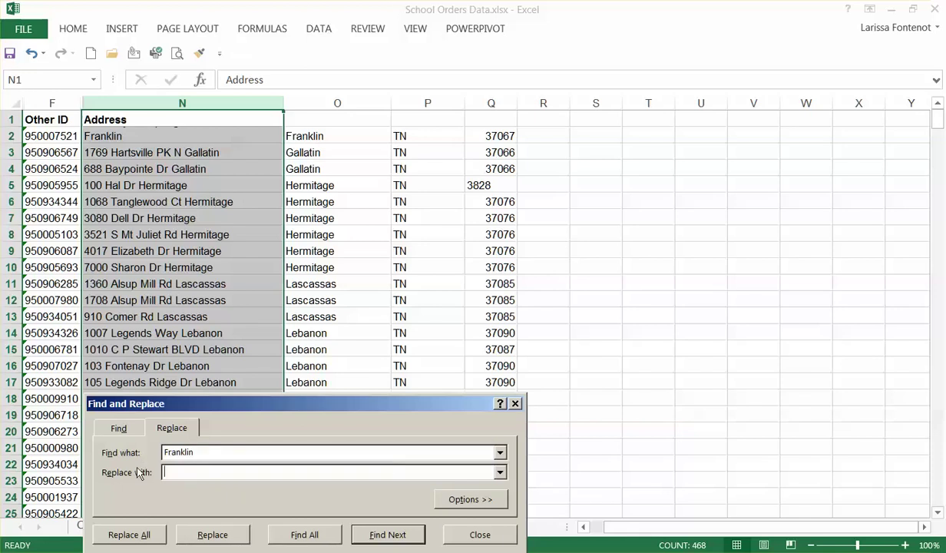
left_click(143, 533)
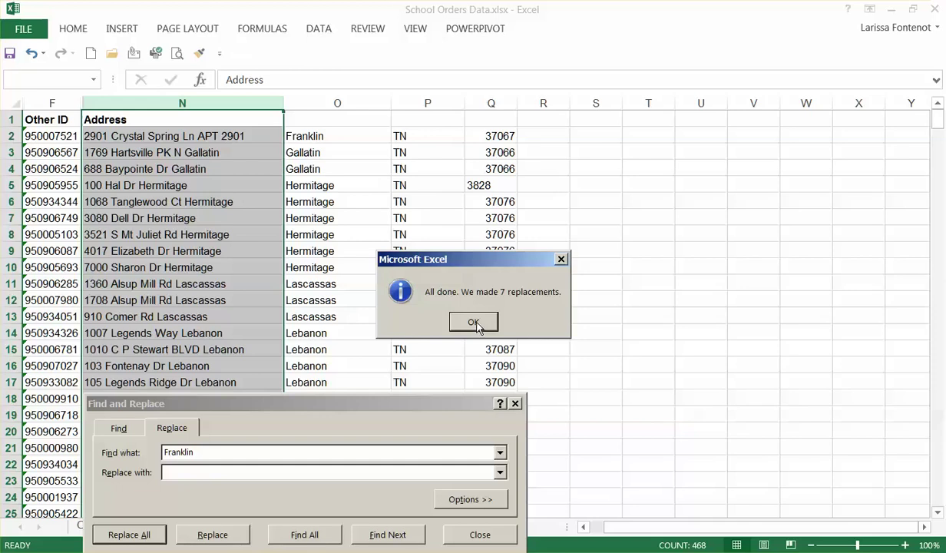
left_click(474, 322)
left_click_drag(385, 407, 703, 278)
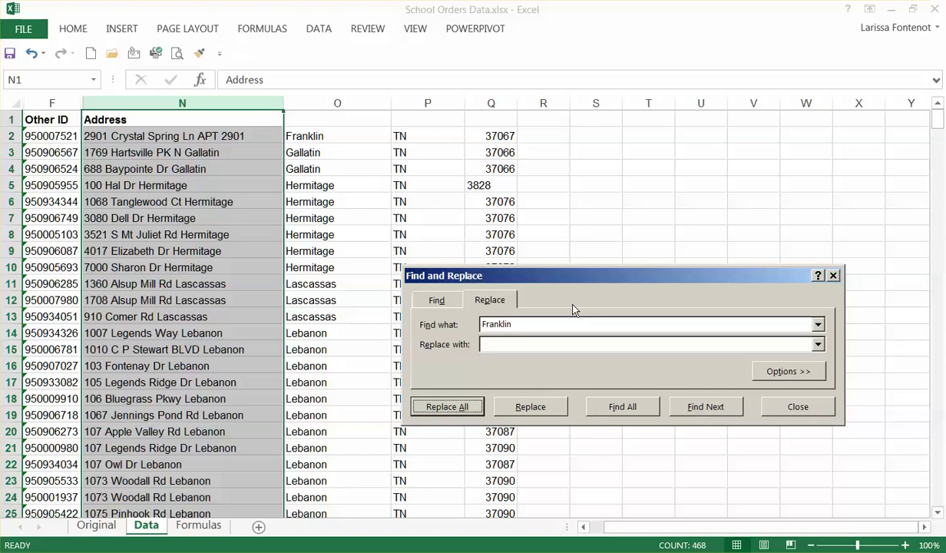
type("Gallatin")
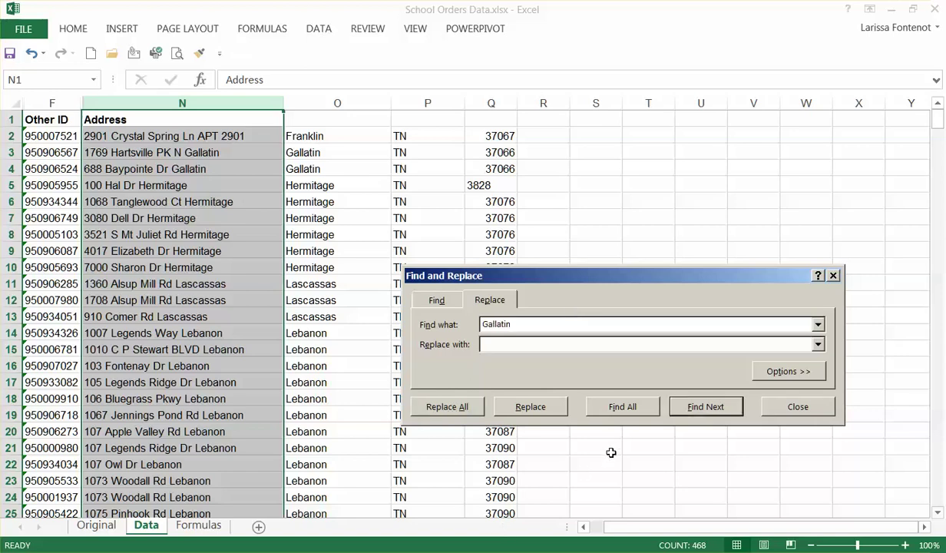
left_click(448, 396)
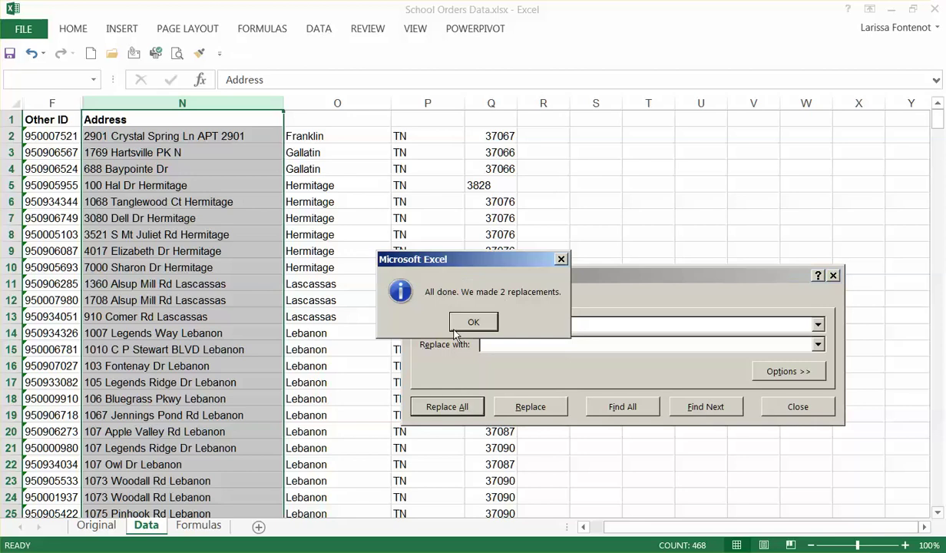
left_click(457, 322)
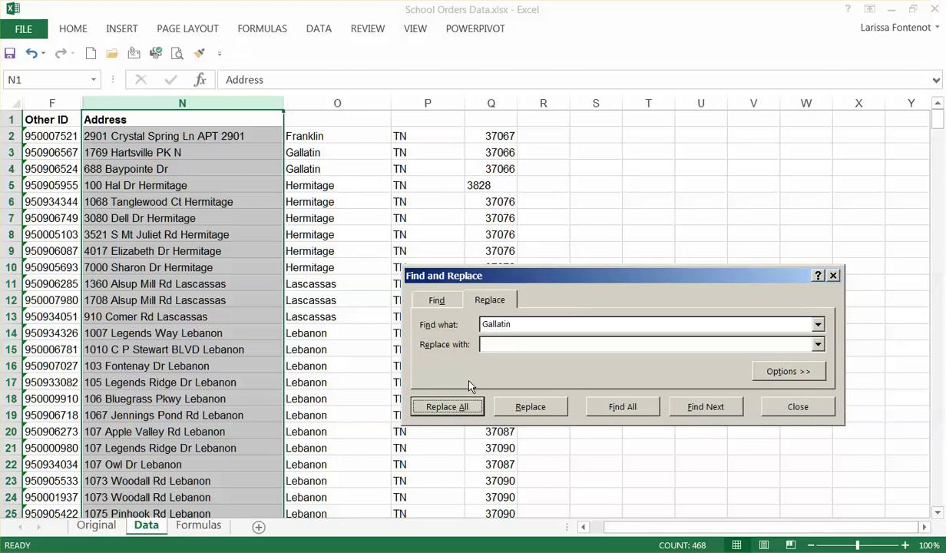
Remove Hermitage, Lascassas and Lebanon from the addresses, leaving the replacement empty
type("Hermitage")
left_click(444, 409)
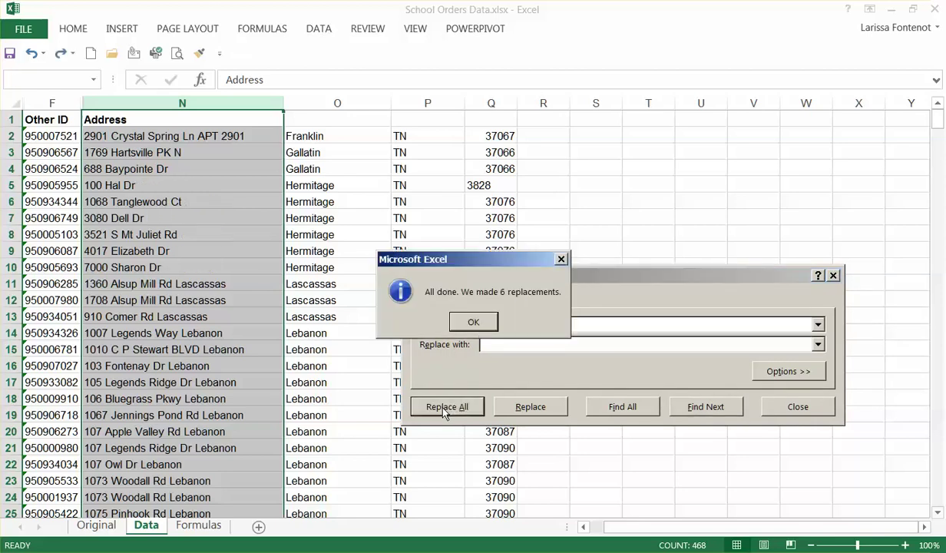
left_click(468, 323)
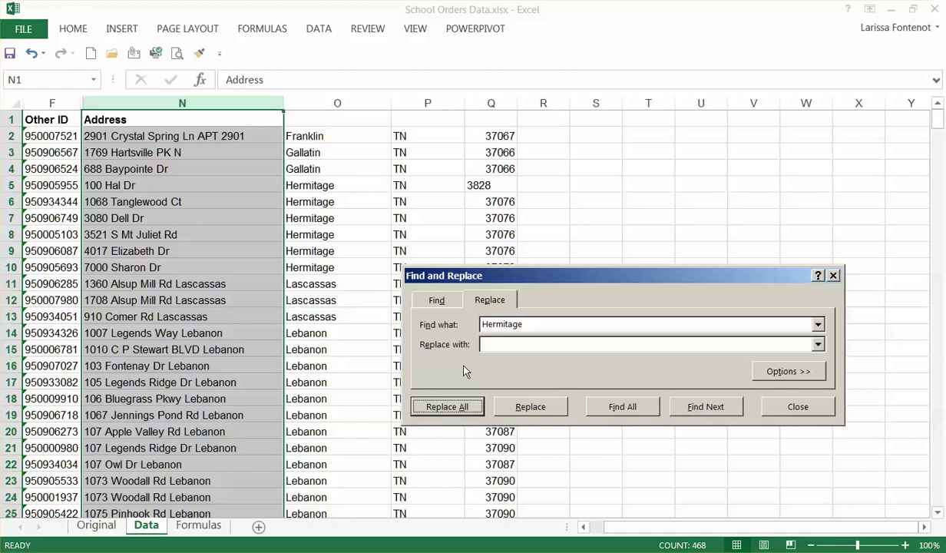
key("alt+n")
type("Lascassas")
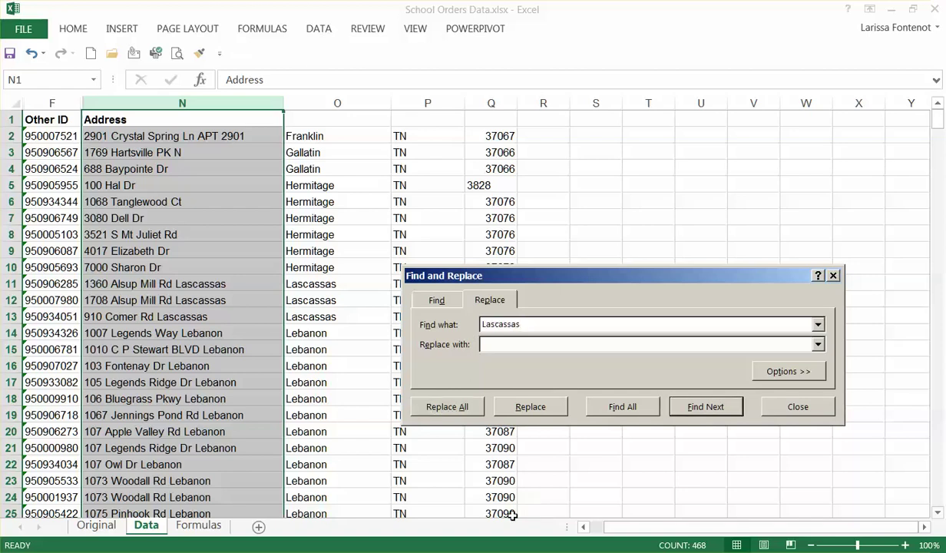
left_click(445, 407)
left_click(470, 324)
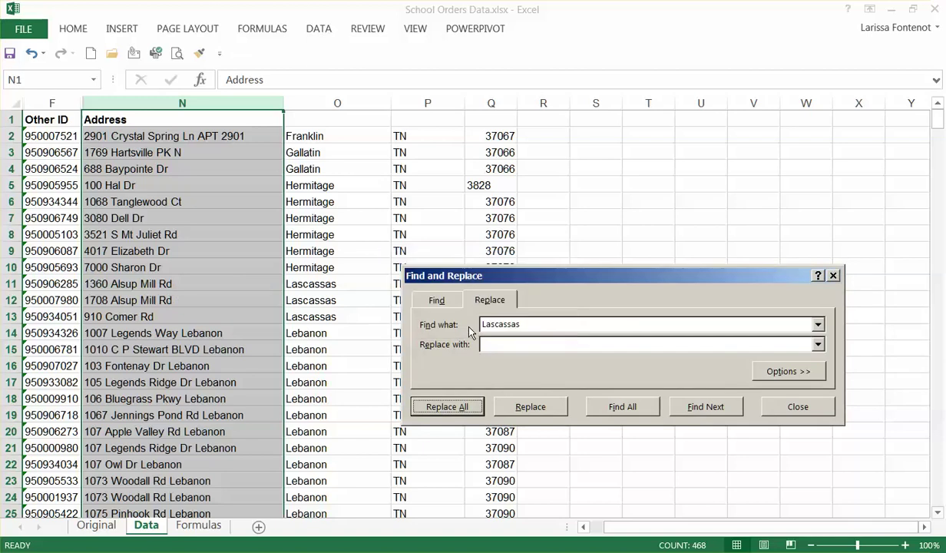
key("alt+n")
type("Lebanon")
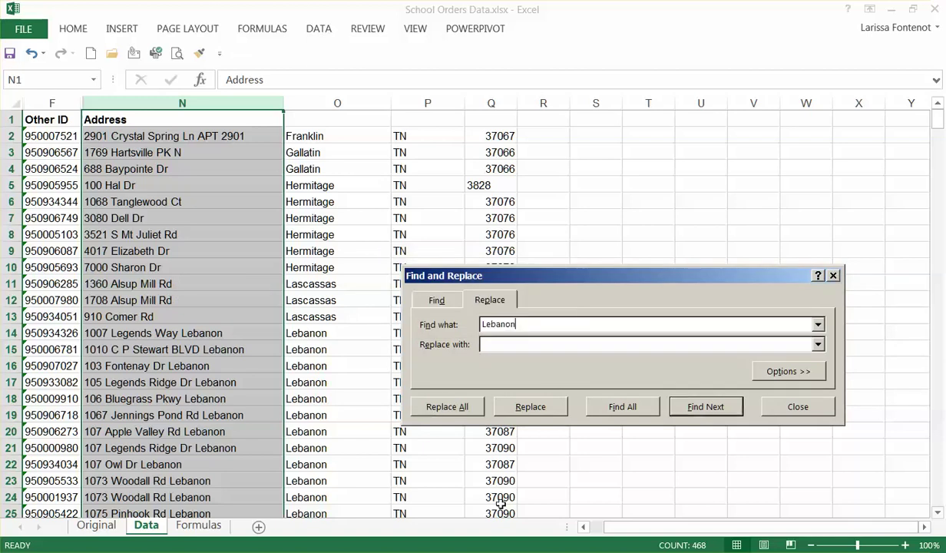
left_click(446, 409)
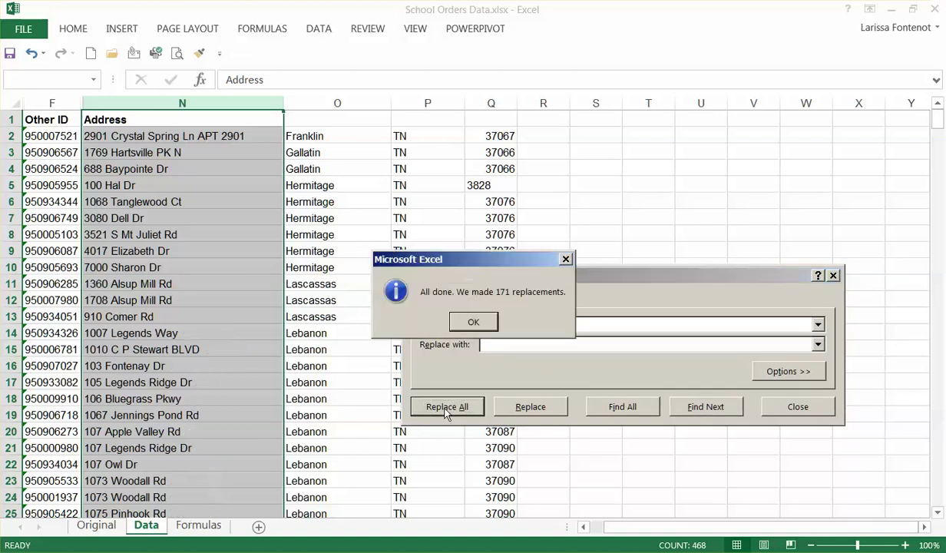
left_click(475, 322)
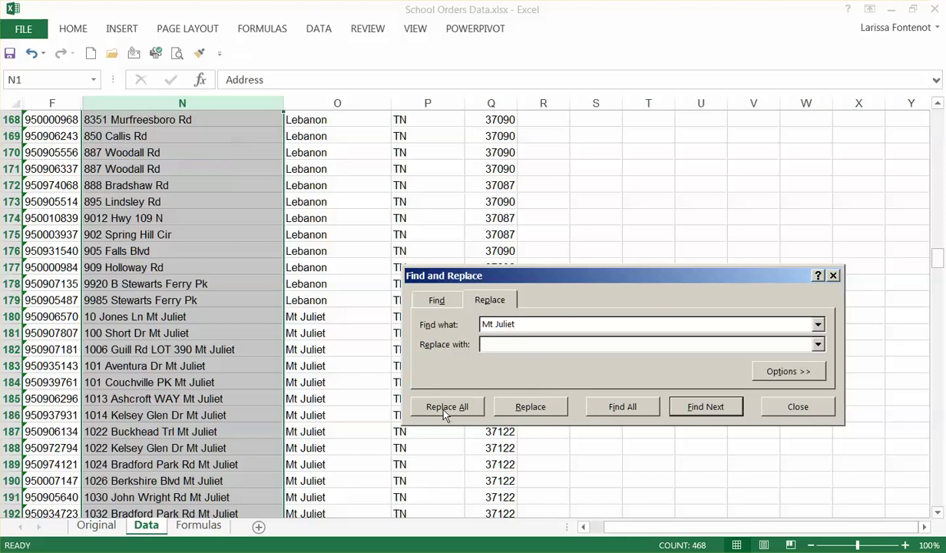
Remove Mt Juliet, Mount Juliet and Watertown from the addresses, then close Find and Replace
left_click(445, 409)
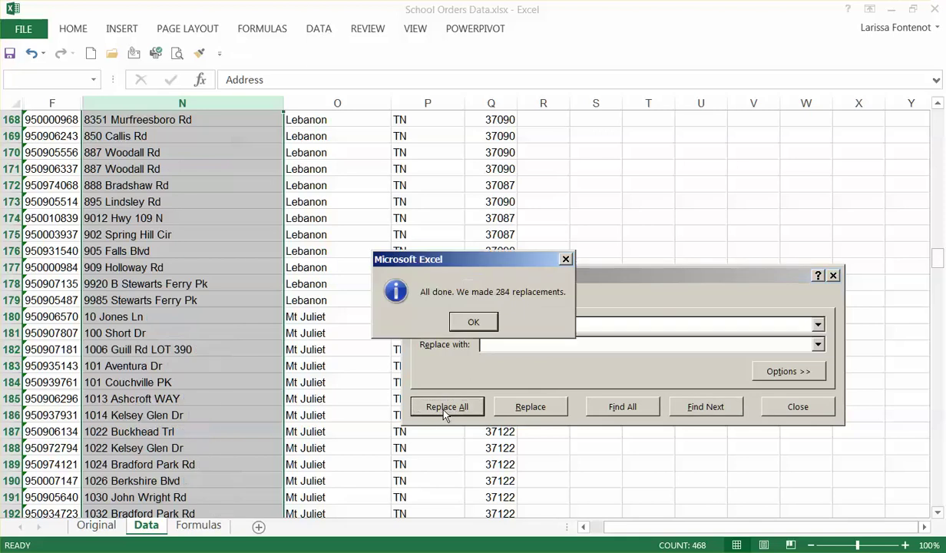
left_click(473, 323)
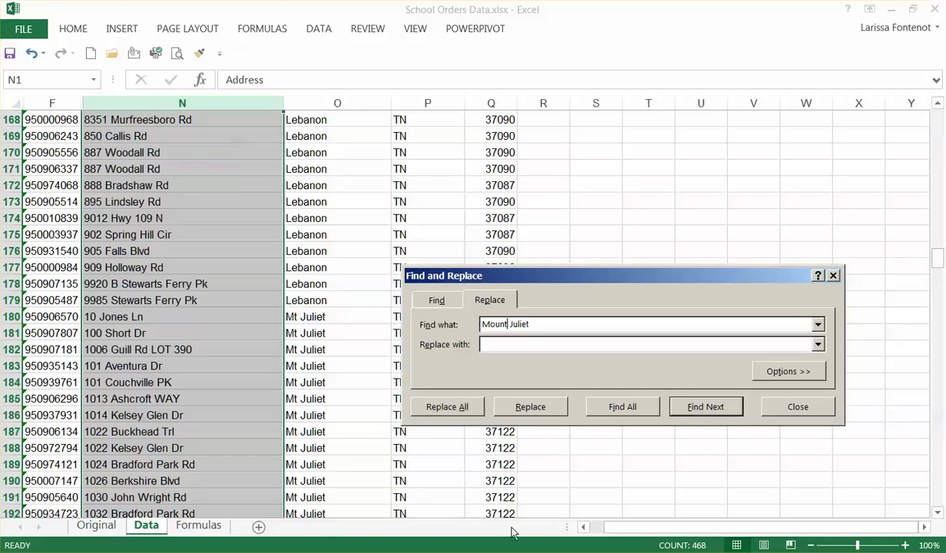
left_click(456, 407)
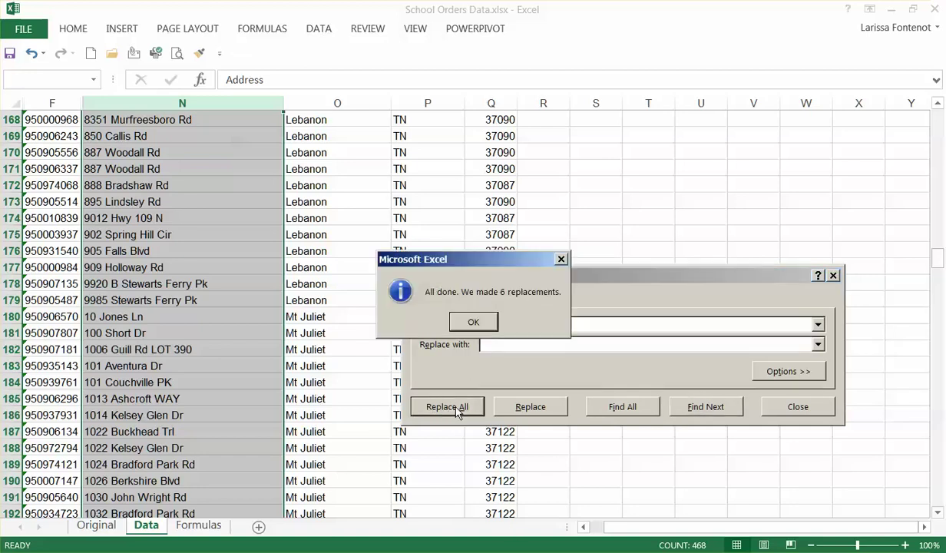
left_click(473, 323)
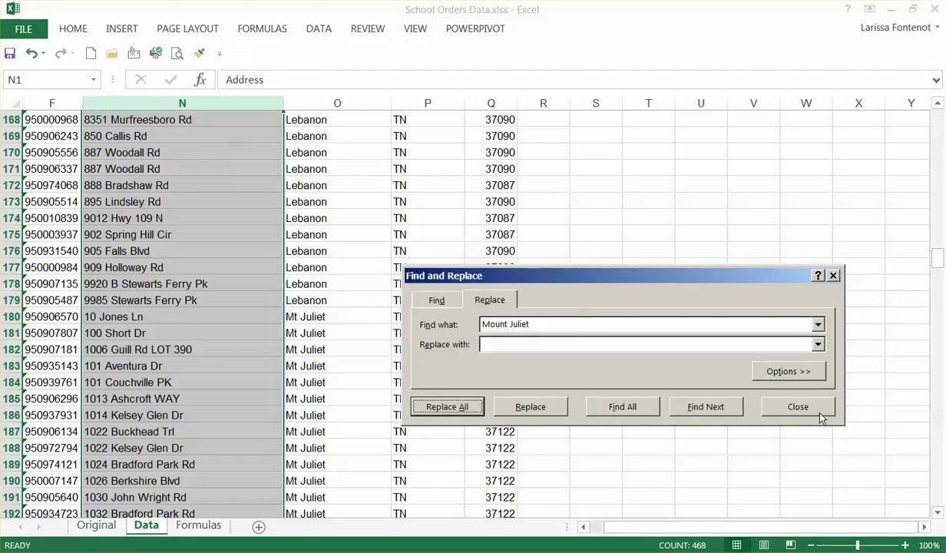
middle_click(507, 473)
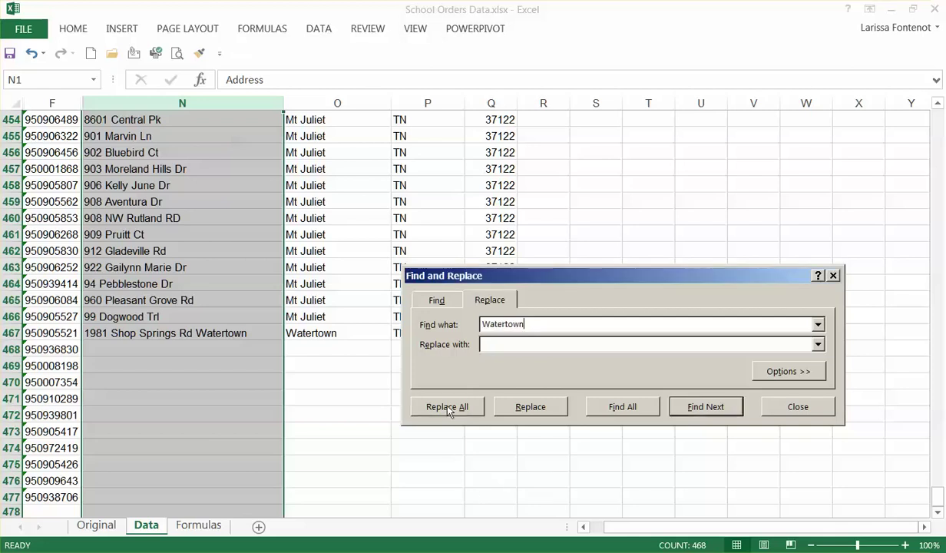
left_click(445, 407)
left_click(473, 321)
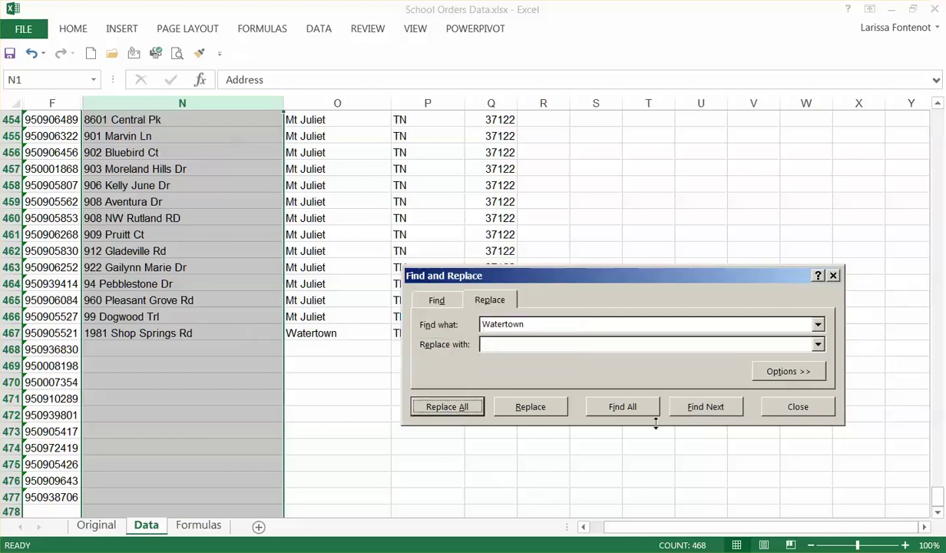
left_click(798, 407)
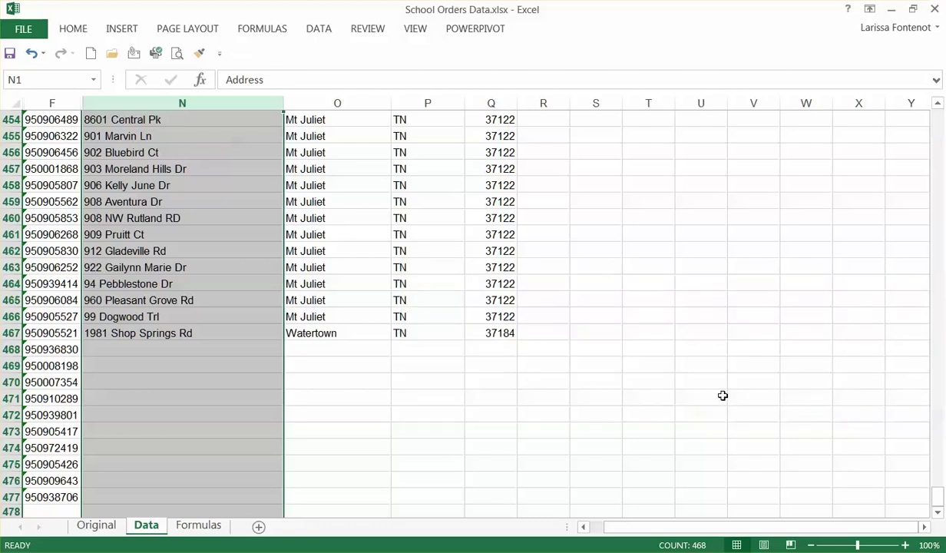
scroll(722, 395, "up", 3)
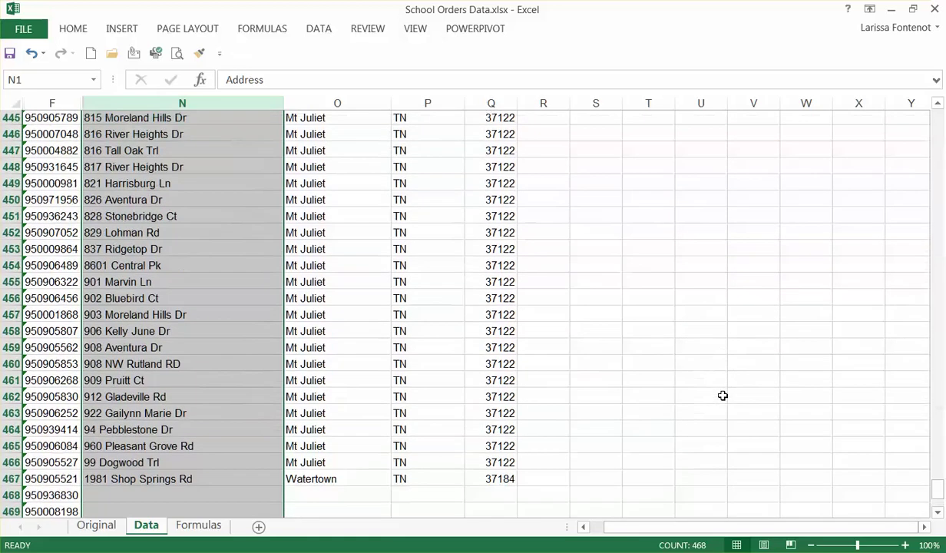
scroll(722, 395, "up", 8)
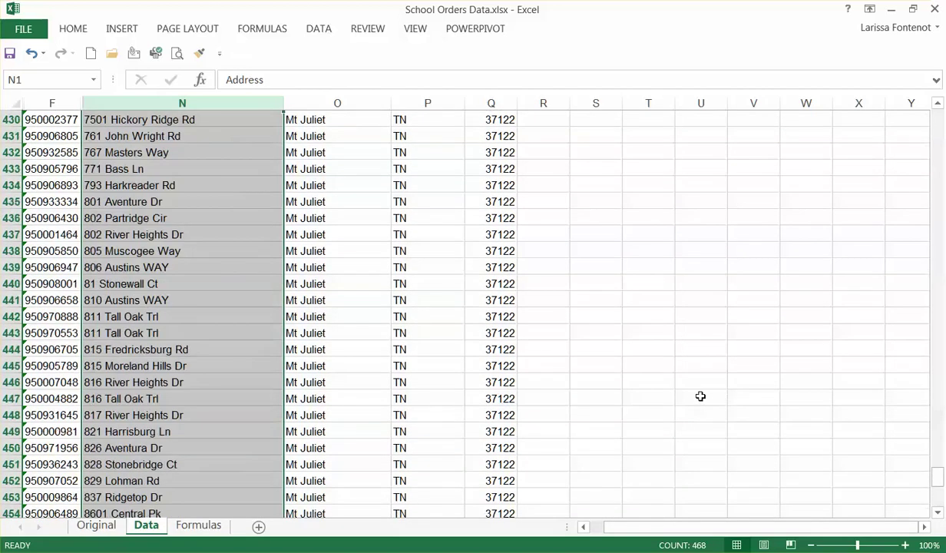
scroll(700, 397, "up", 3)
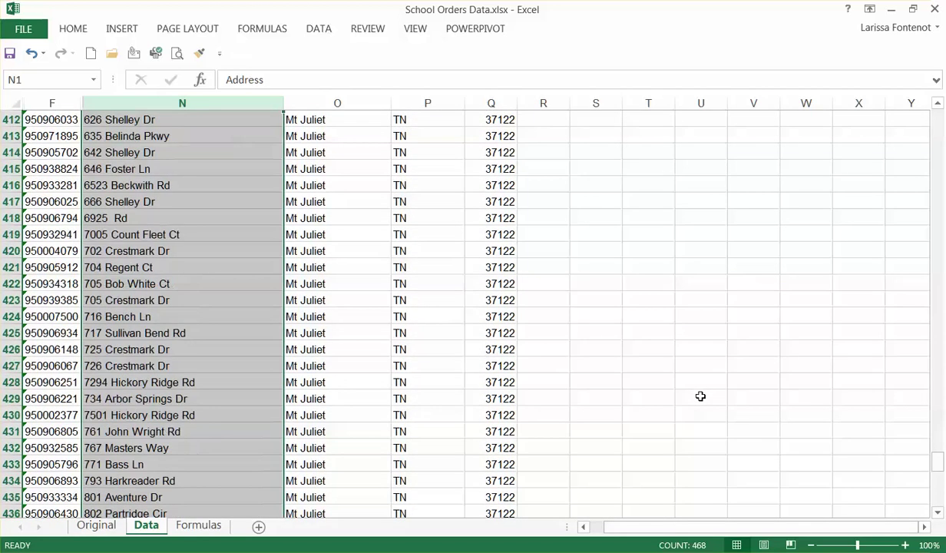
left_click(164, 218)
left_click(7, 218)
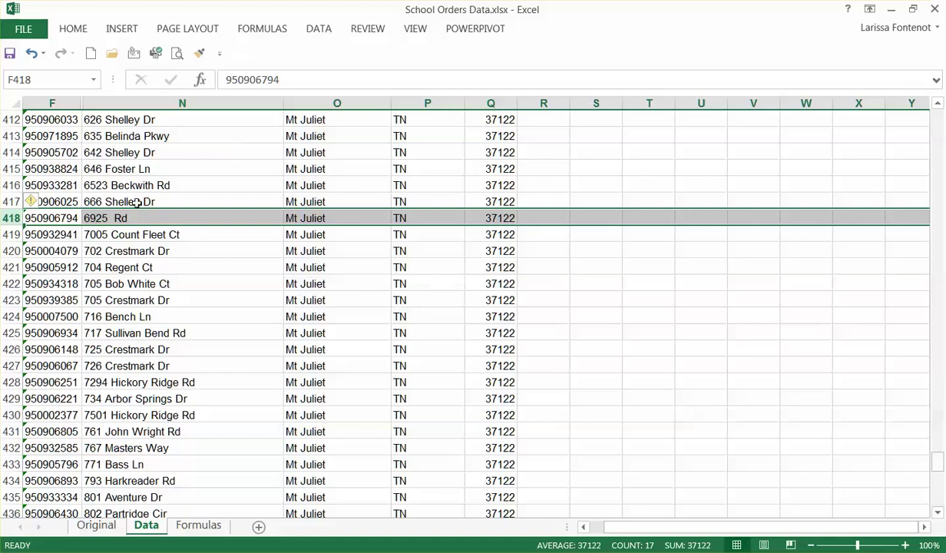
left_click(44, 218)
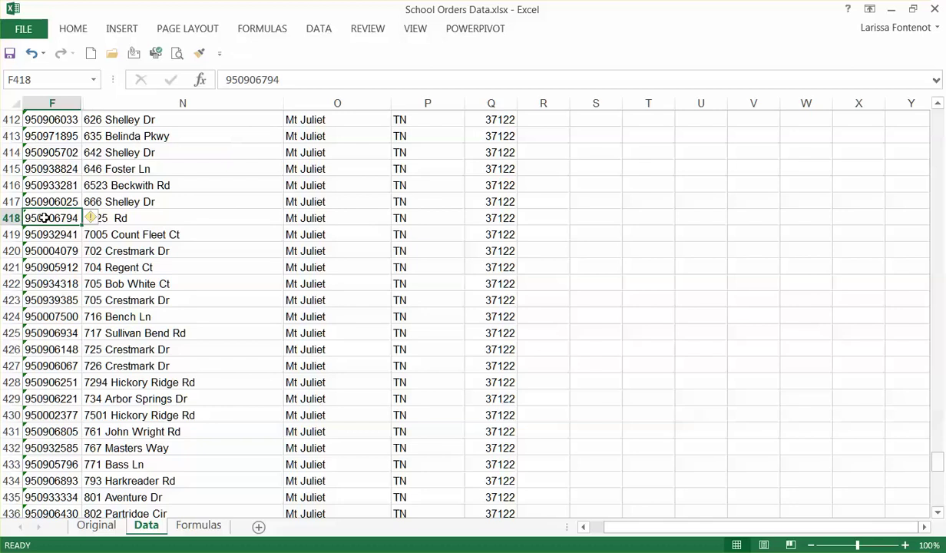
right_click(44, 218)
left_click(86, 247)
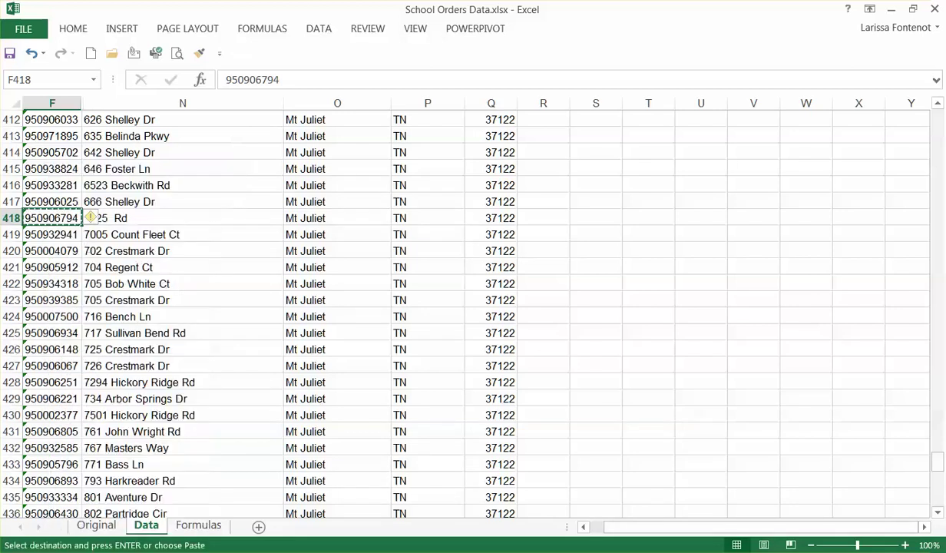
left_click(95, 526)
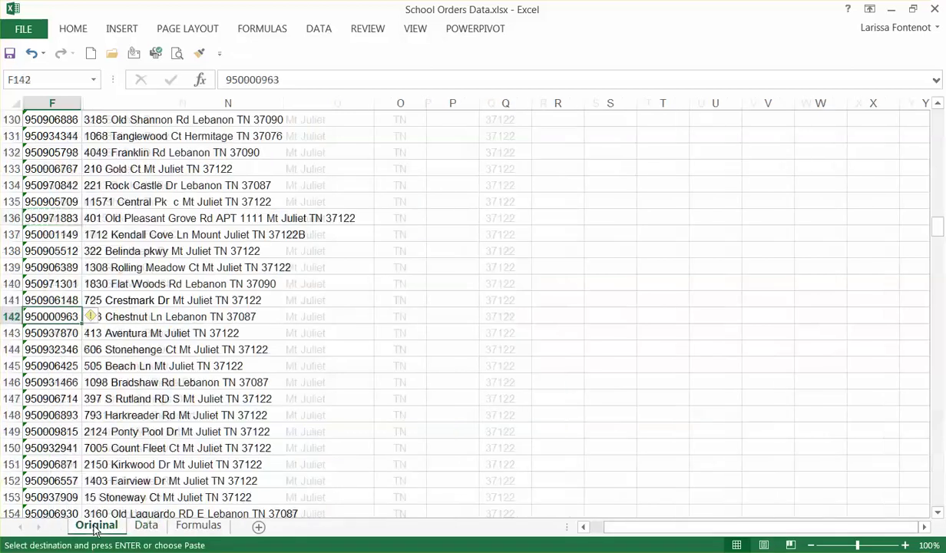
left_click(51, 102)
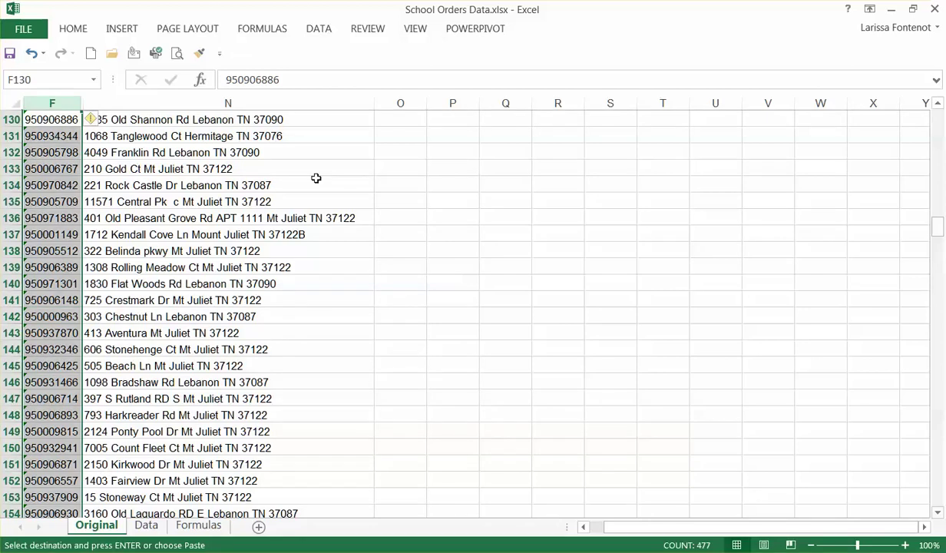
key("ctrl+f")
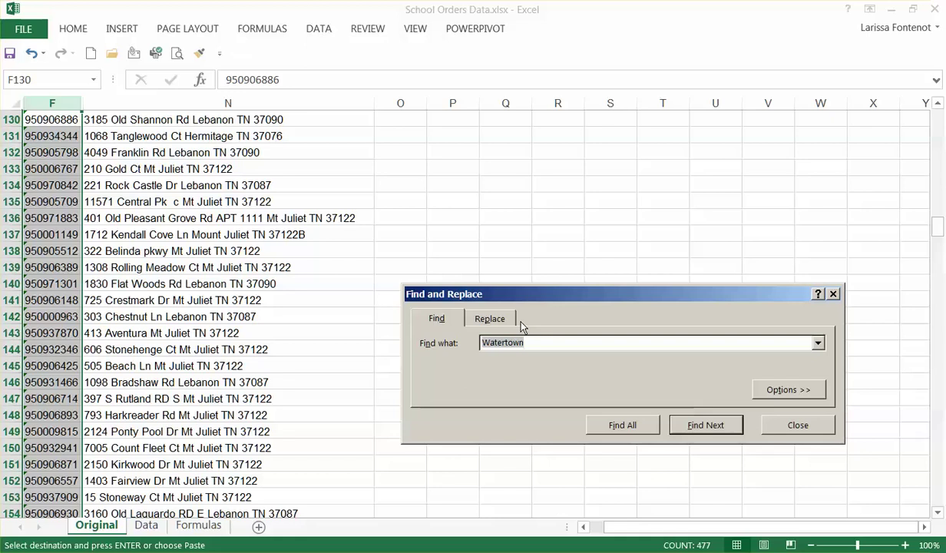
key("ctrl+v")
left_click(633, 427)
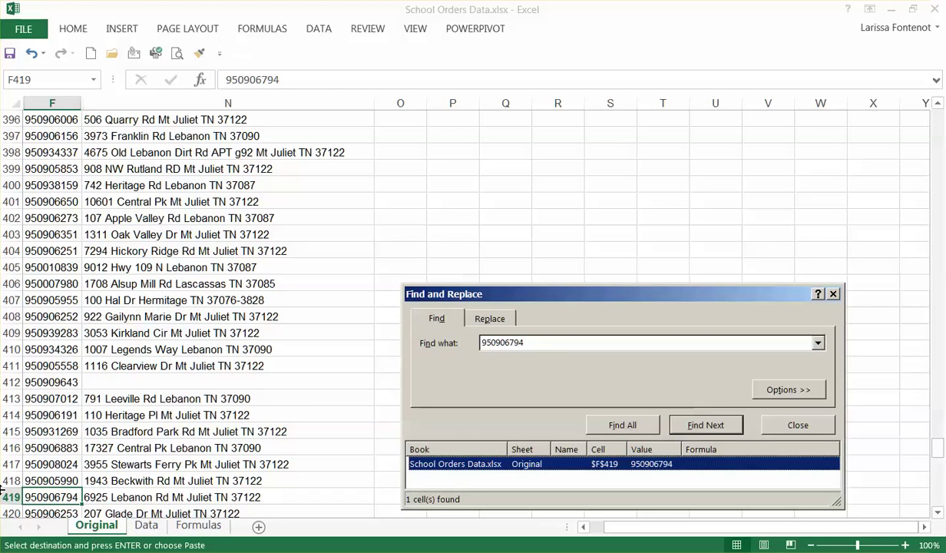
left_click(11, 497)
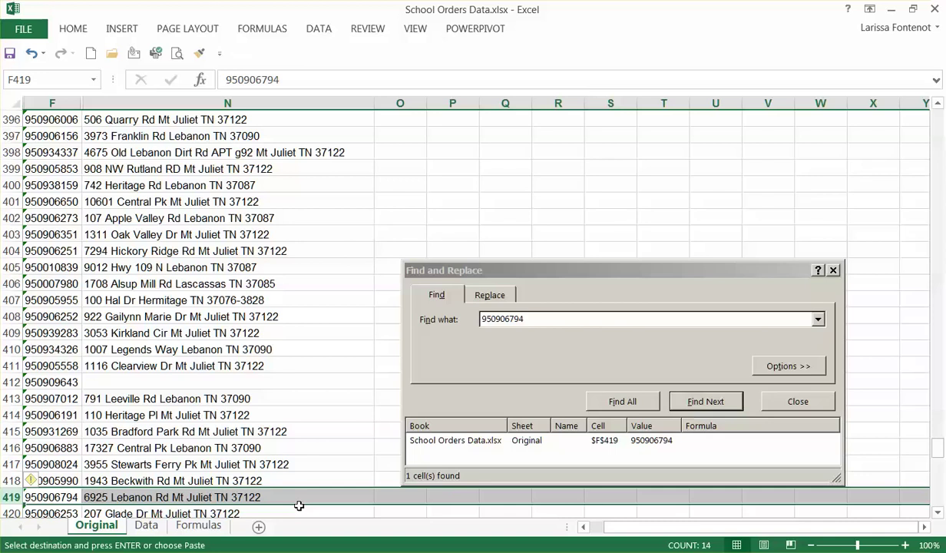
left_click(146, 525)
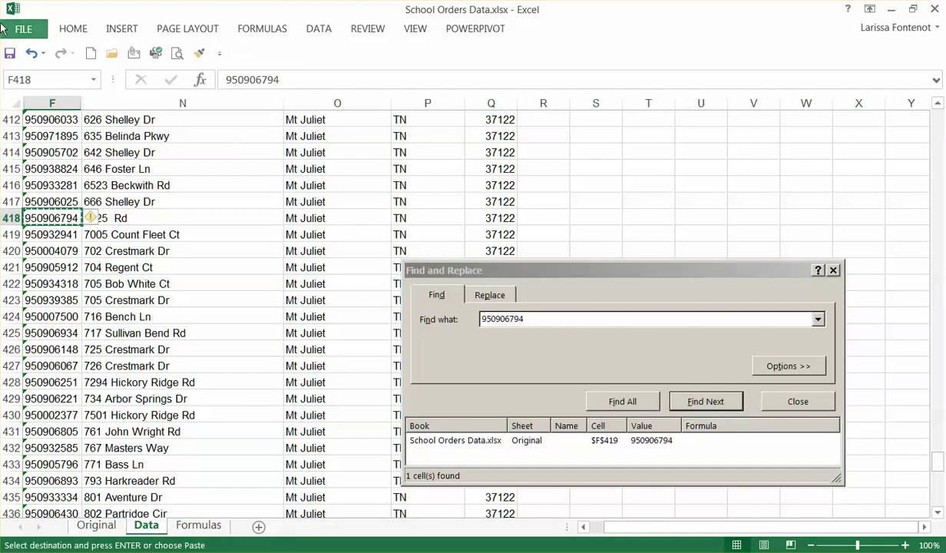
Cancel the copy, close the search, select the incomplete address in N418, and return to the top
key("Escape")
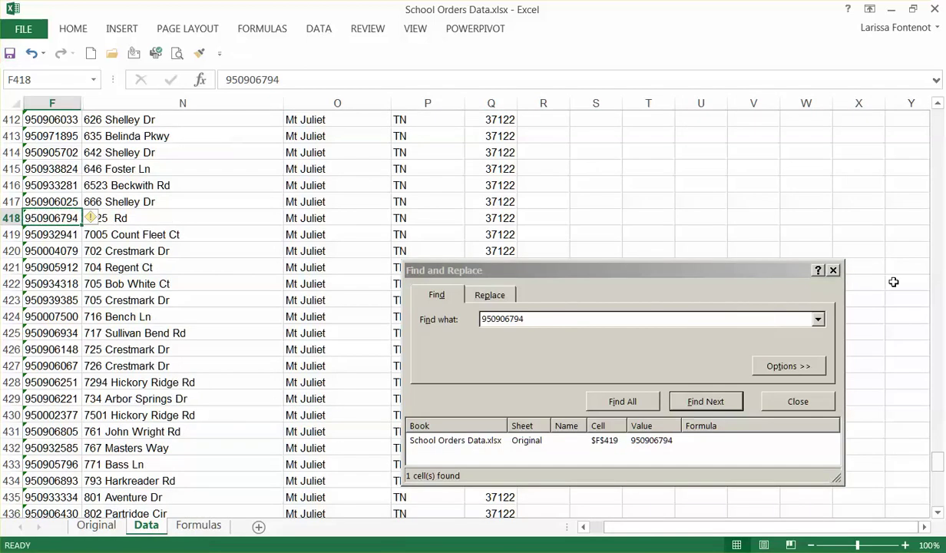
left_click(833, 271)
scroll(725, 332, "up", 1)
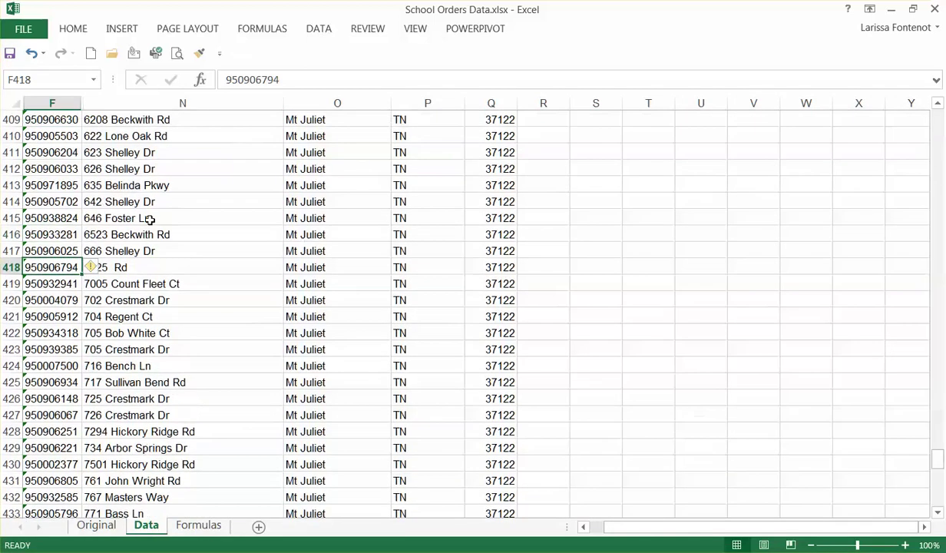
left_click(169, 265)
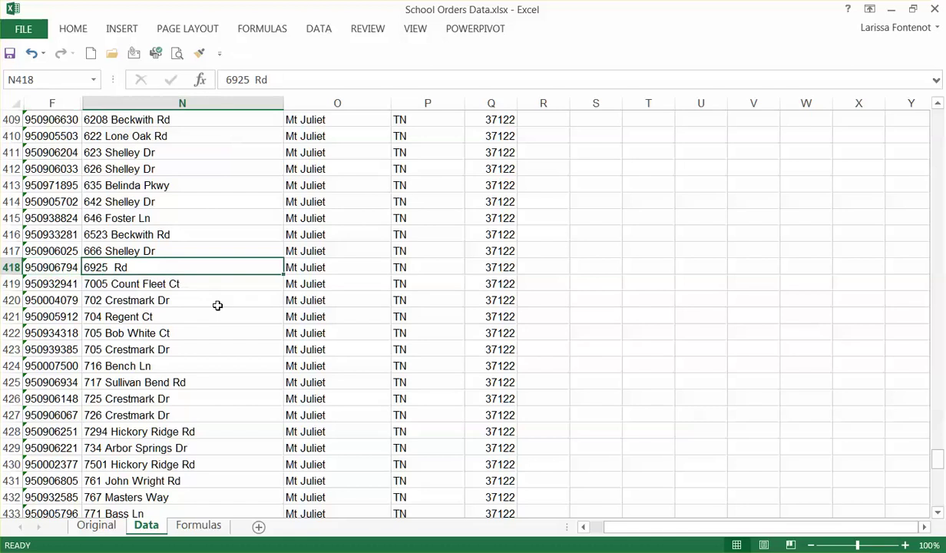
scroll(218, 306, "up", 6)
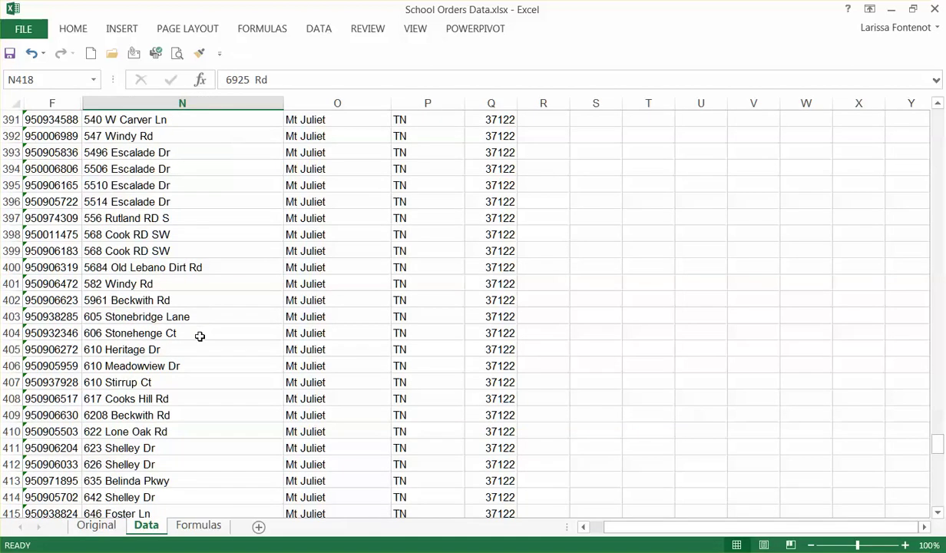
scroll(204, 361, "down", 1)
scroll(206, 375, "down", 1)
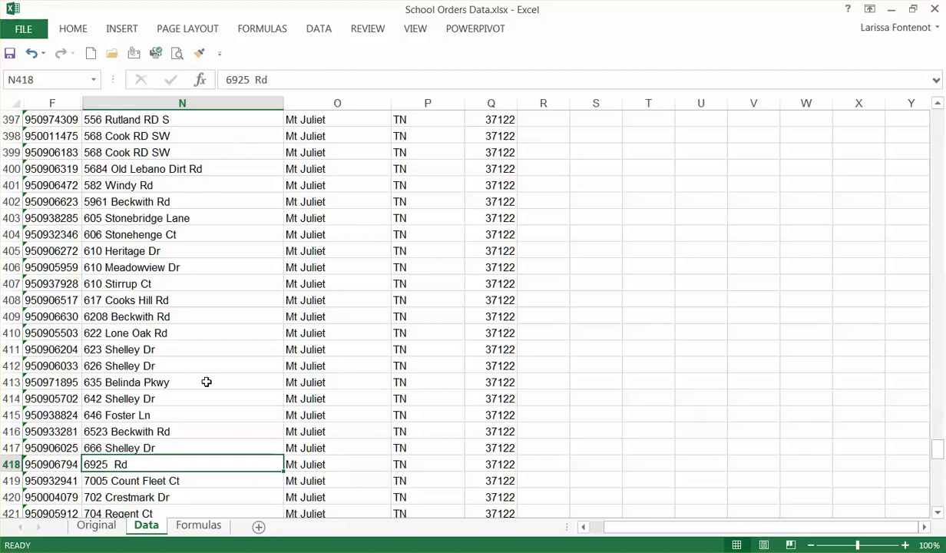
scroll(208, 372, "up", 5)
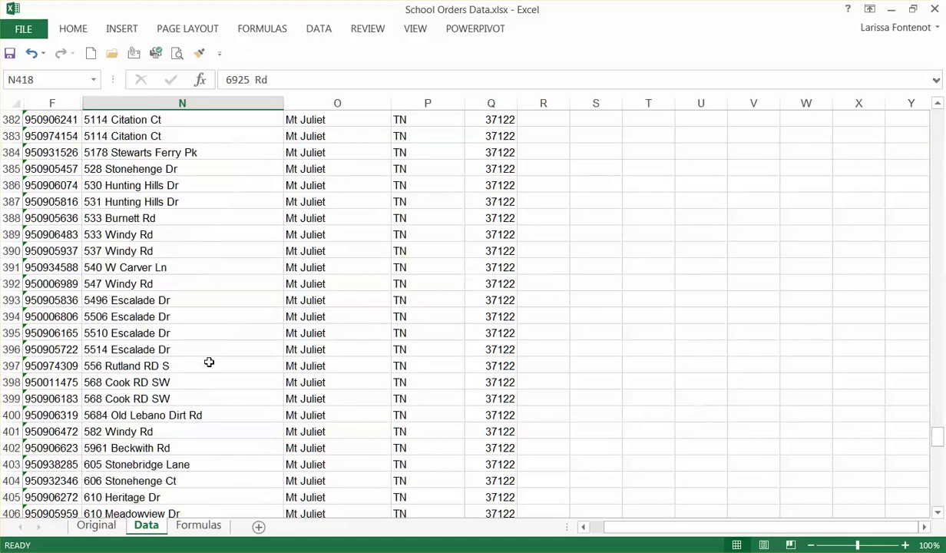
scroll(209, 362, "up", 10)
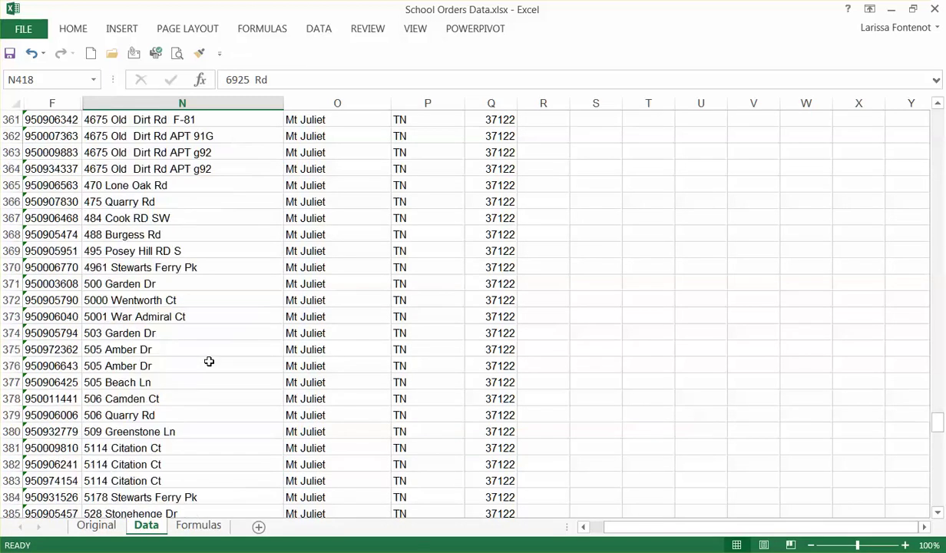
scroll(208, 362, "up", 1)
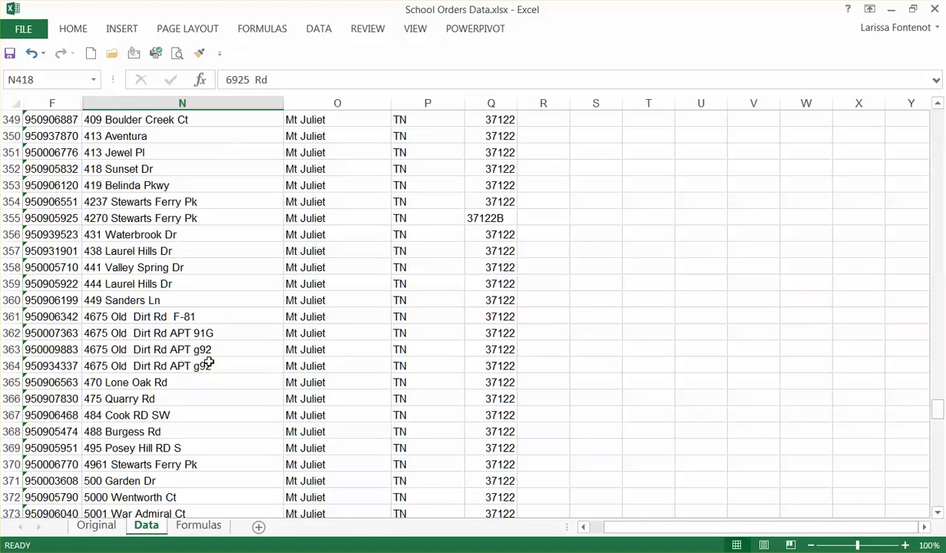
scroll(209, 362, "up", 1)
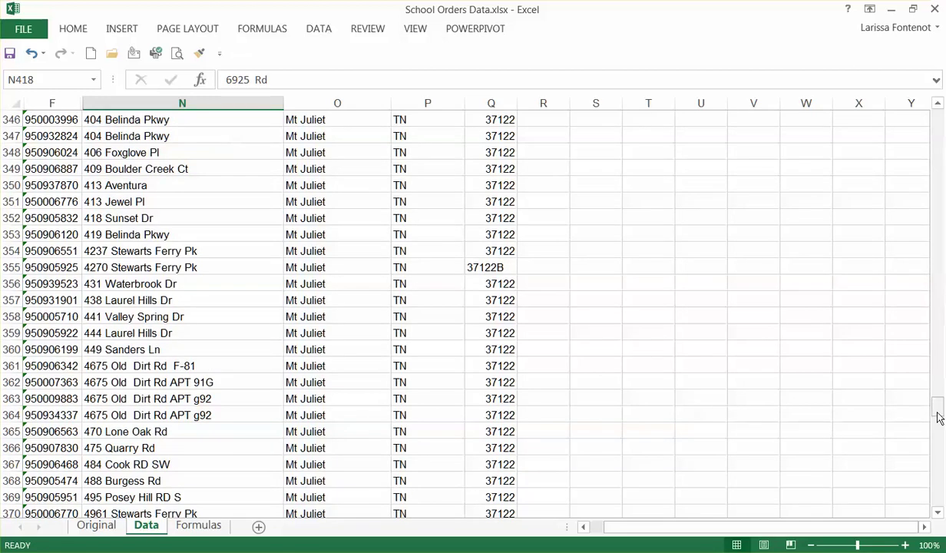
left_click_drag(940, 417, 936, 115)
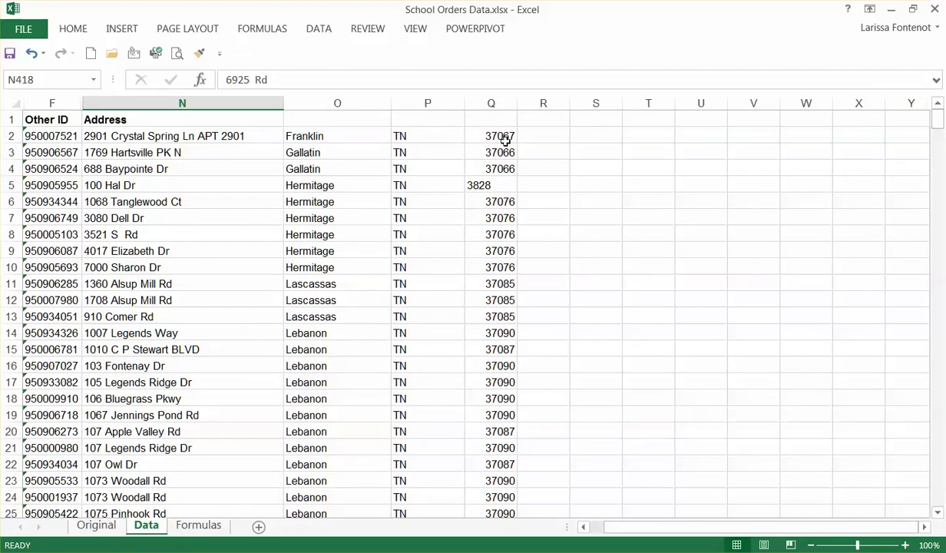
Enter the headers City, State and Zip in cells O1, P1 and Q1
left_click(332, 110)
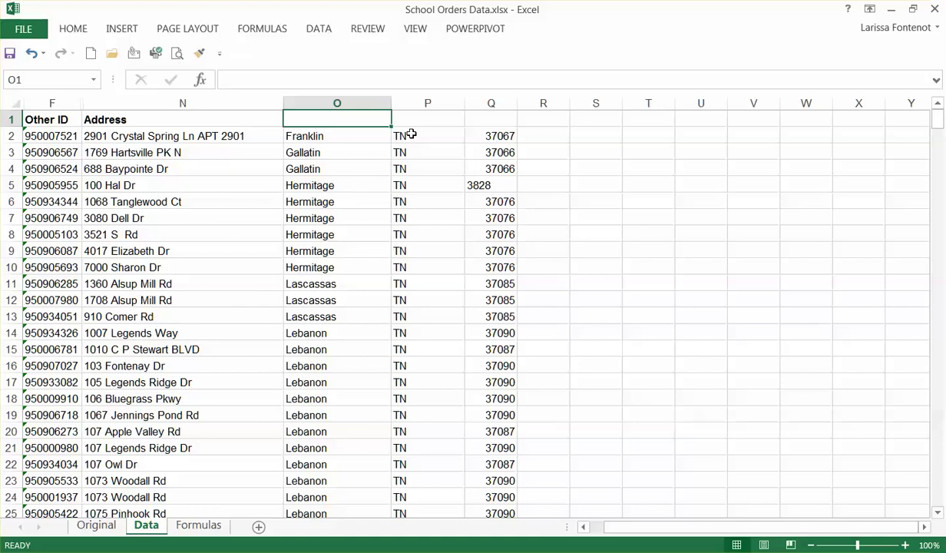
key("ctrl+v")
left_click(491, 136)
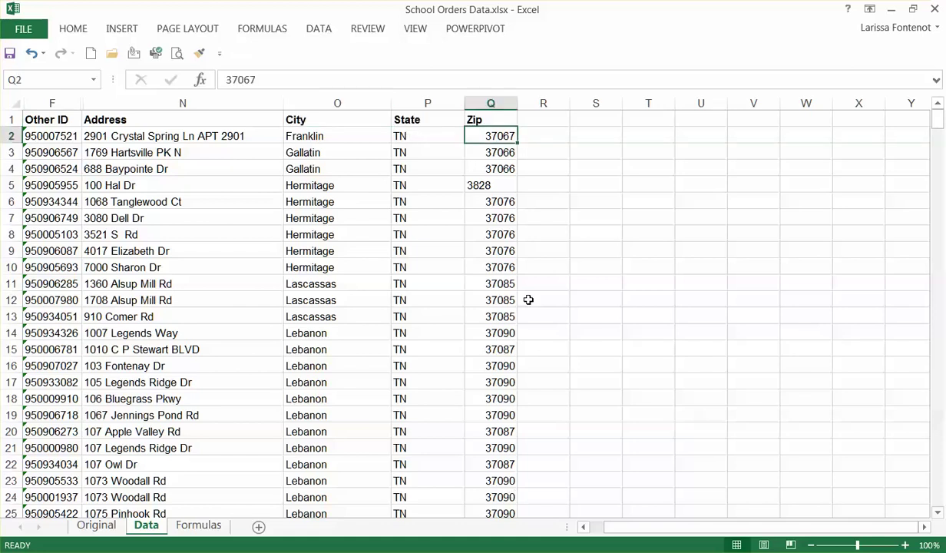